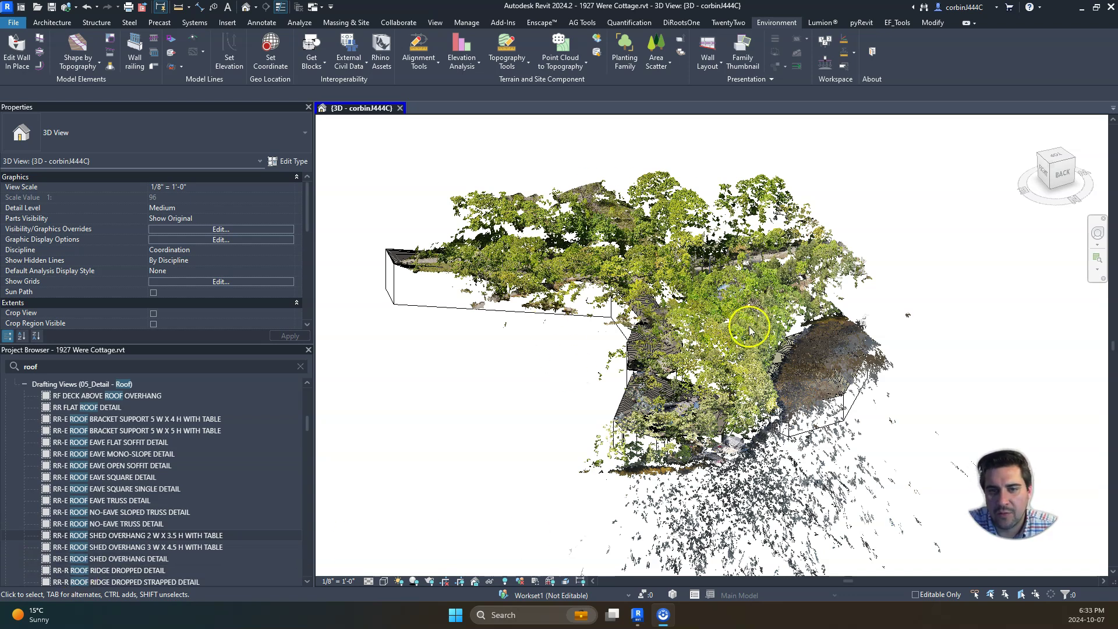
Step: Temporarily hide the Were Topo 2024_09518.rcp point cloud in the 3D view
click(714, 265)
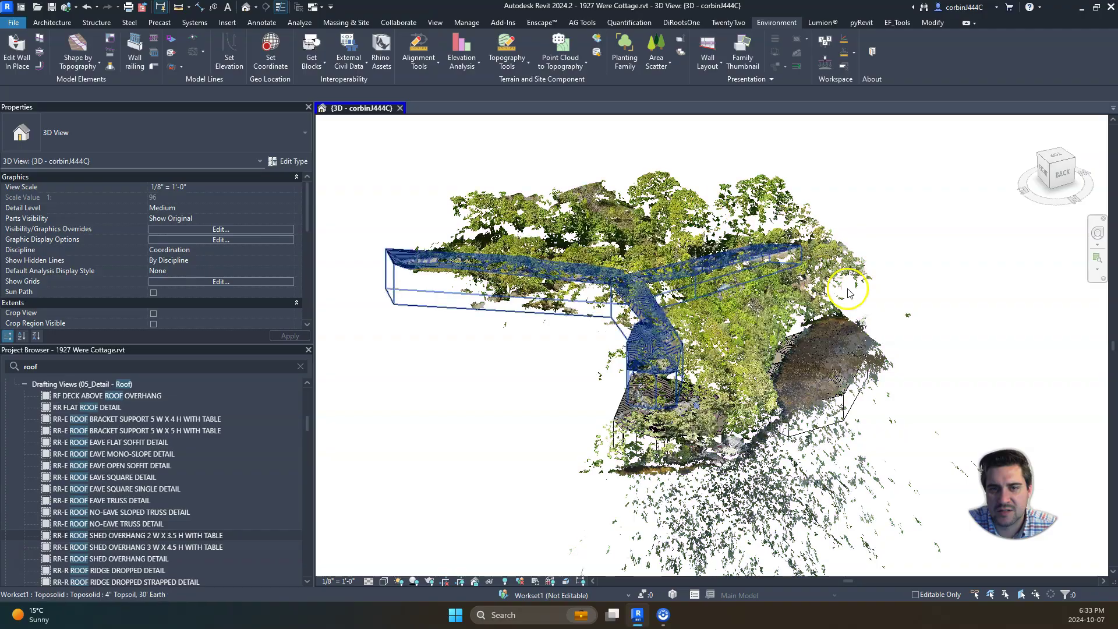
shift+middle_drag(892, 350, 702, 352)
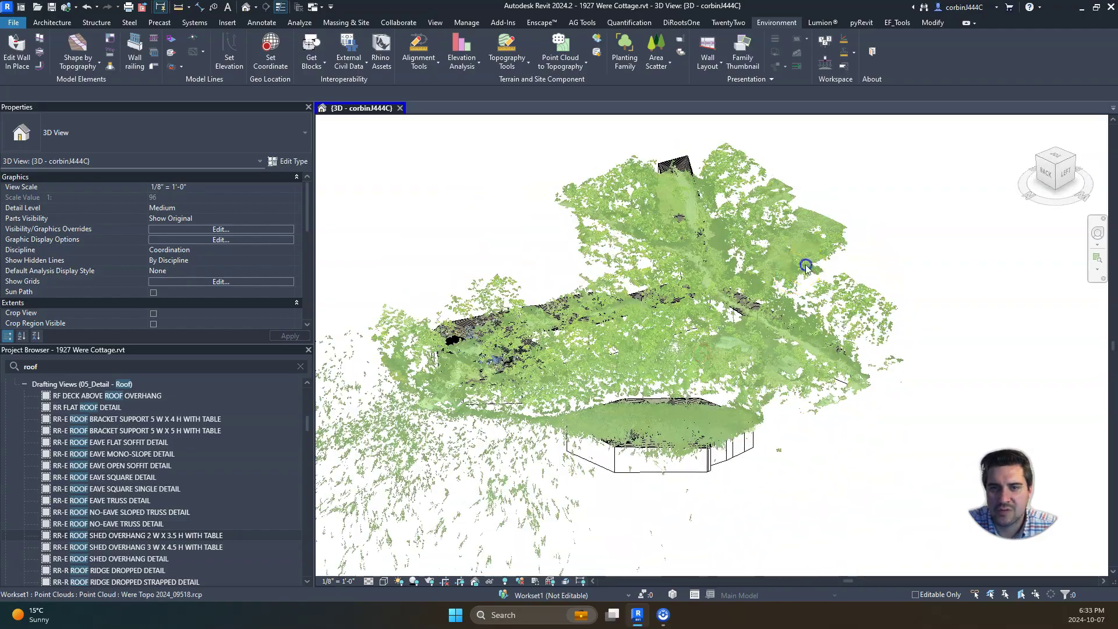
shift+middle_drag(776, 402, 876, 417)
click(876, 416)
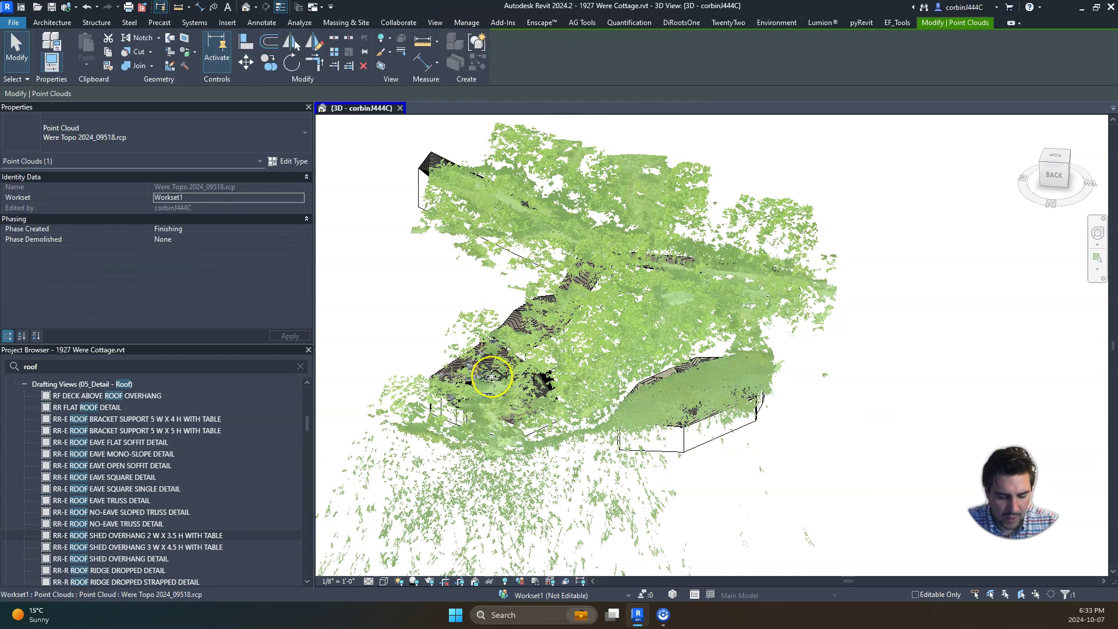
key(h)
key(h)
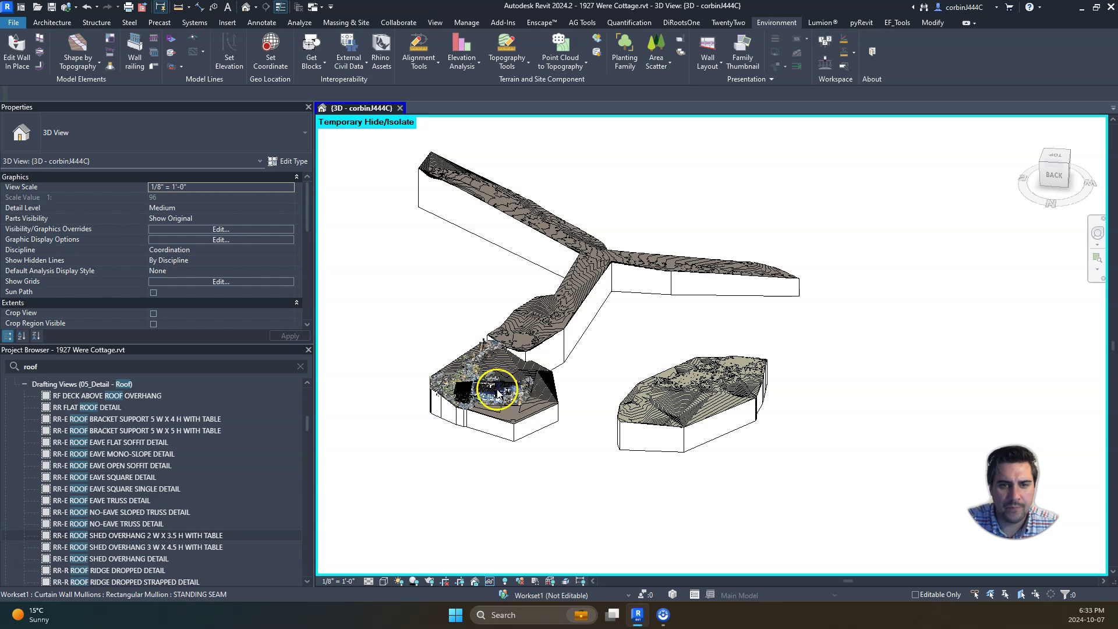
Step: Temporarily hide the large 4" Topsoil, 30' Earth toposolid that surrounds the cottage
scroll(497, 393, up, 5)
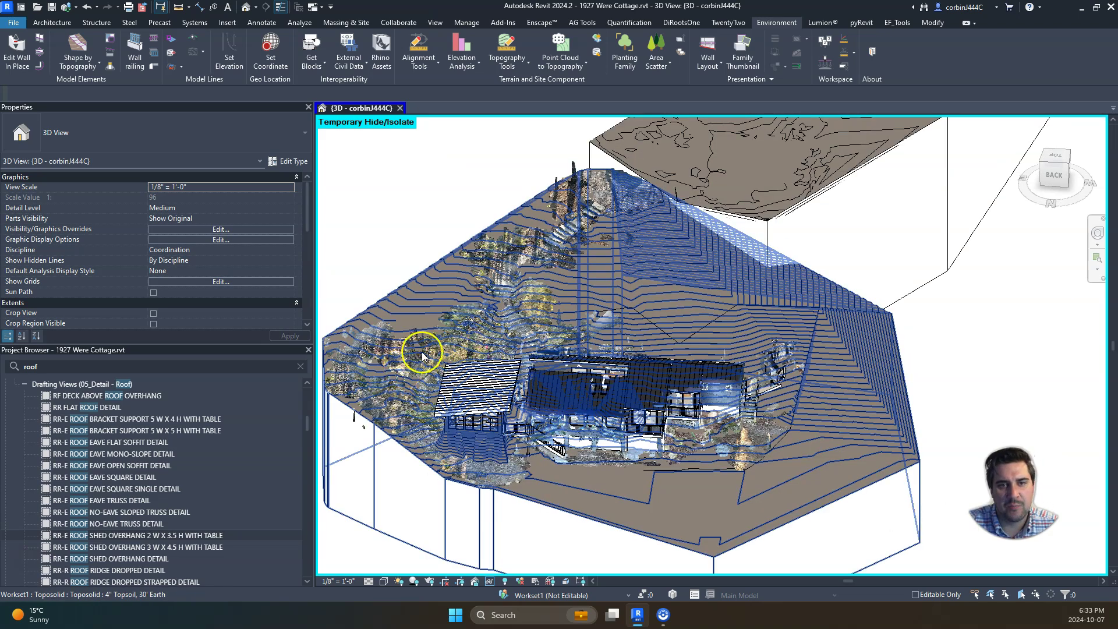
click(510, 222)
key(h)
key(h)
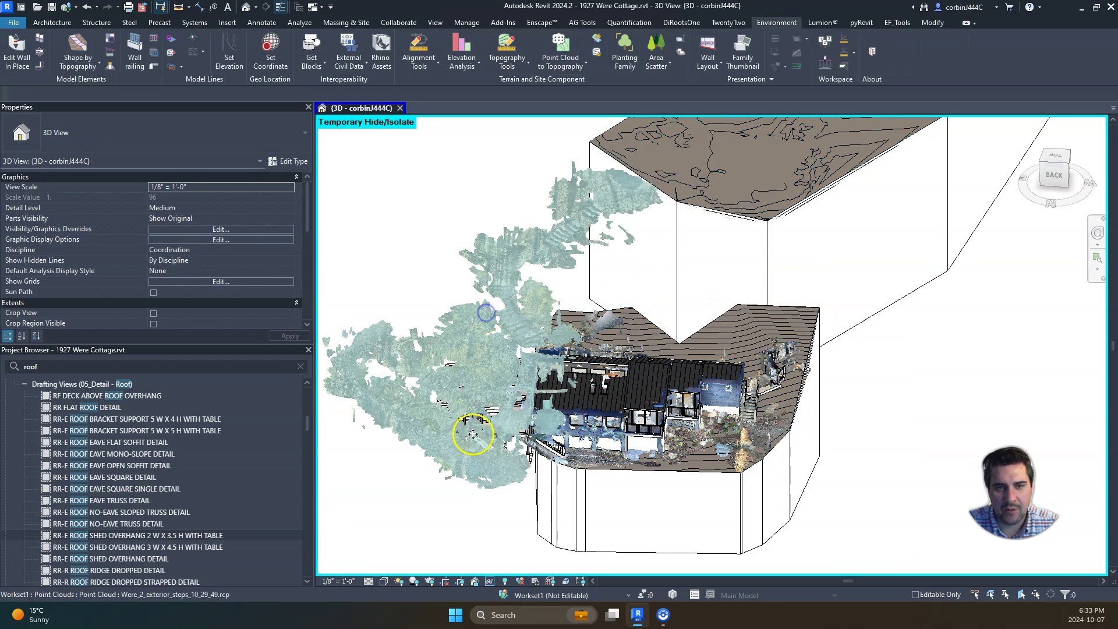
Step: Examine the Were_2_exterior_steps_10_29_49.rcp point cloud and its position relative to the cottage and the neighbouring toposolids
click(472, 434)
shift+middle_drag(579, 464, 568, 405)
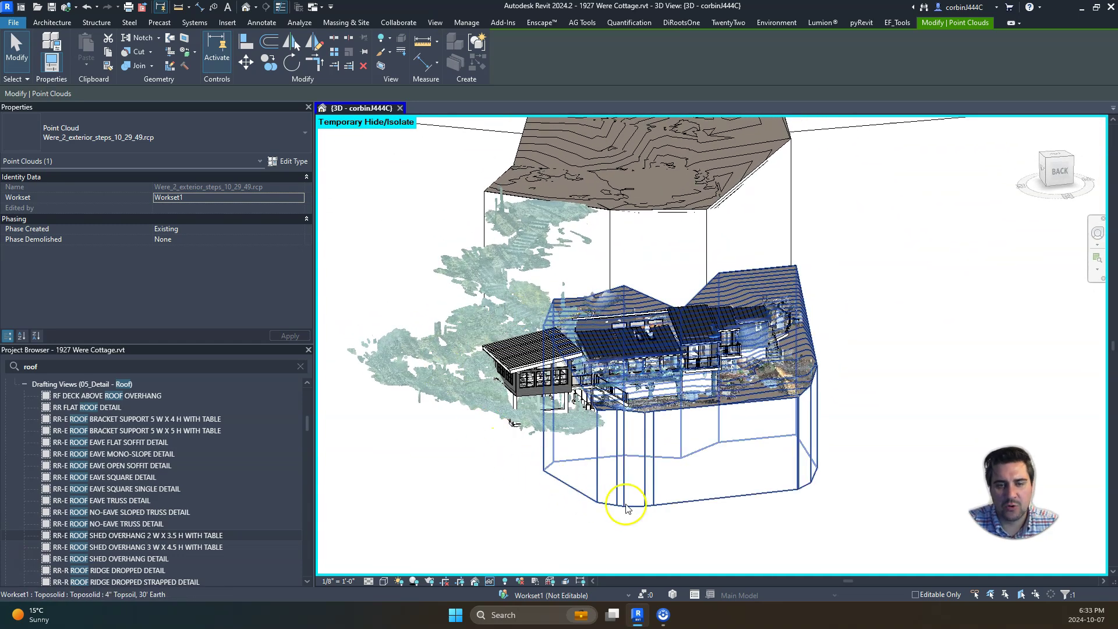
scroll(804, 477, up, 2)
shift+middle_drag(803, 478, 687, 502)
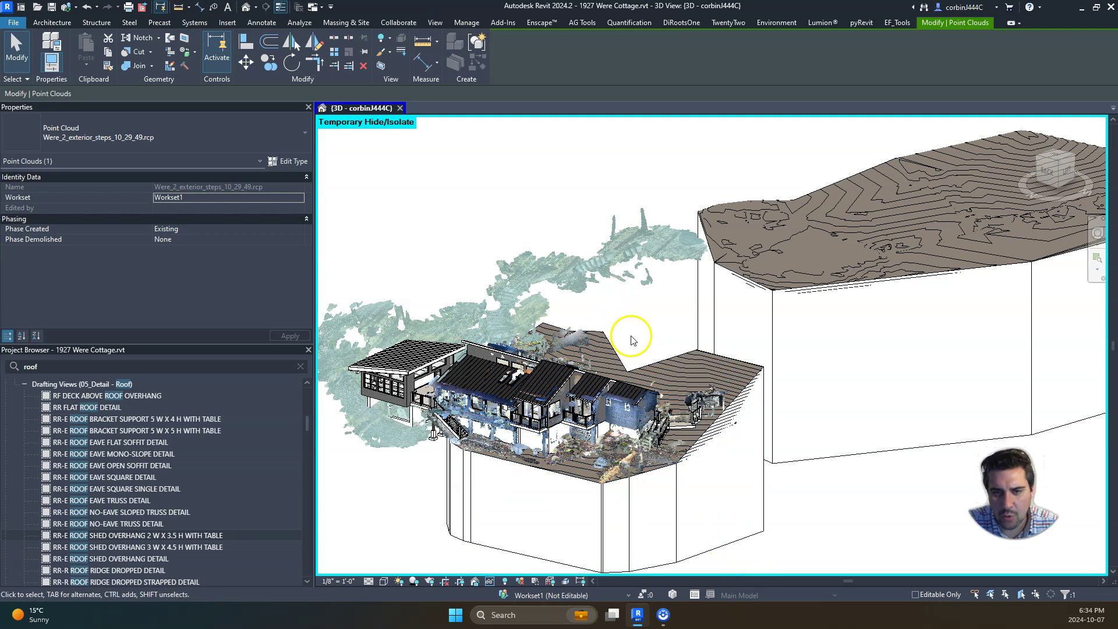
click(556, 327)
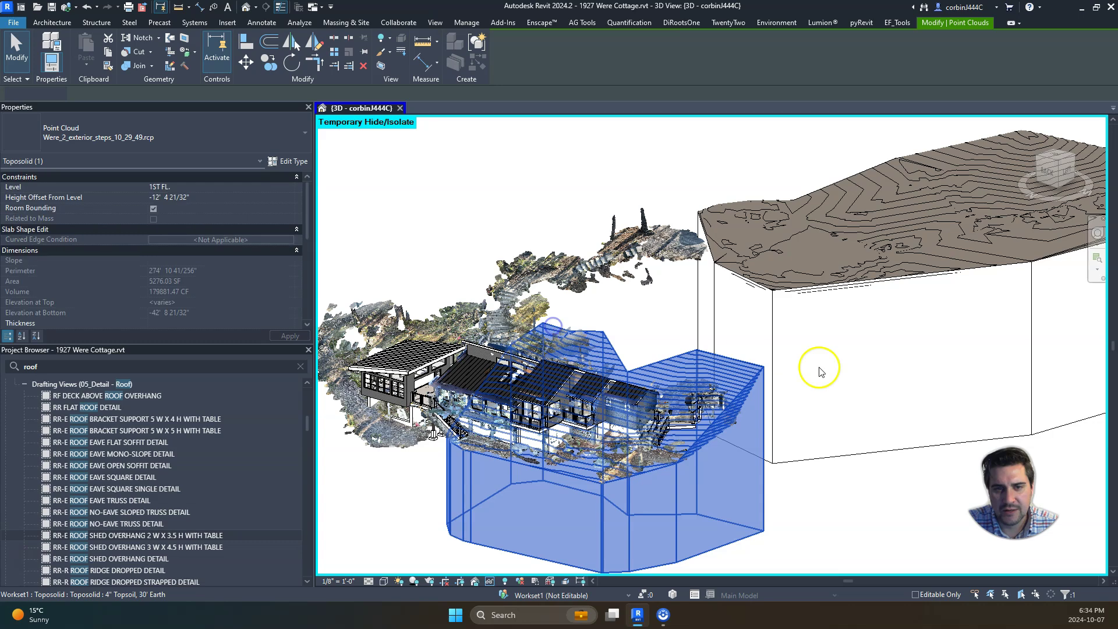
scroll(543, 372, down, 2)
shift+middle_drag(543, 371, 585, 427)
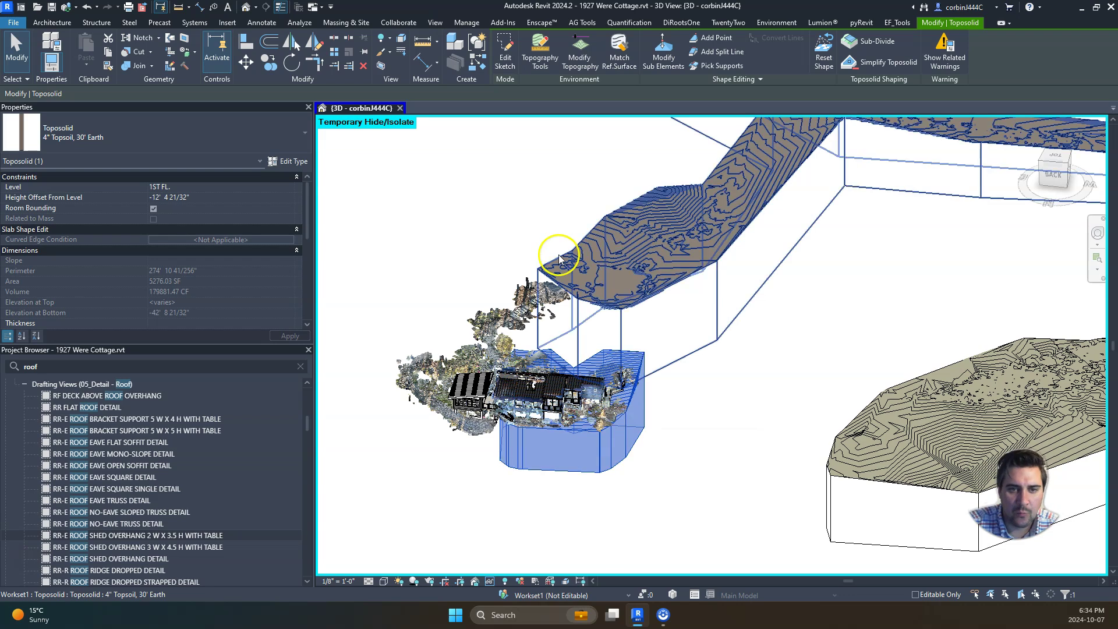
click(486, 311)
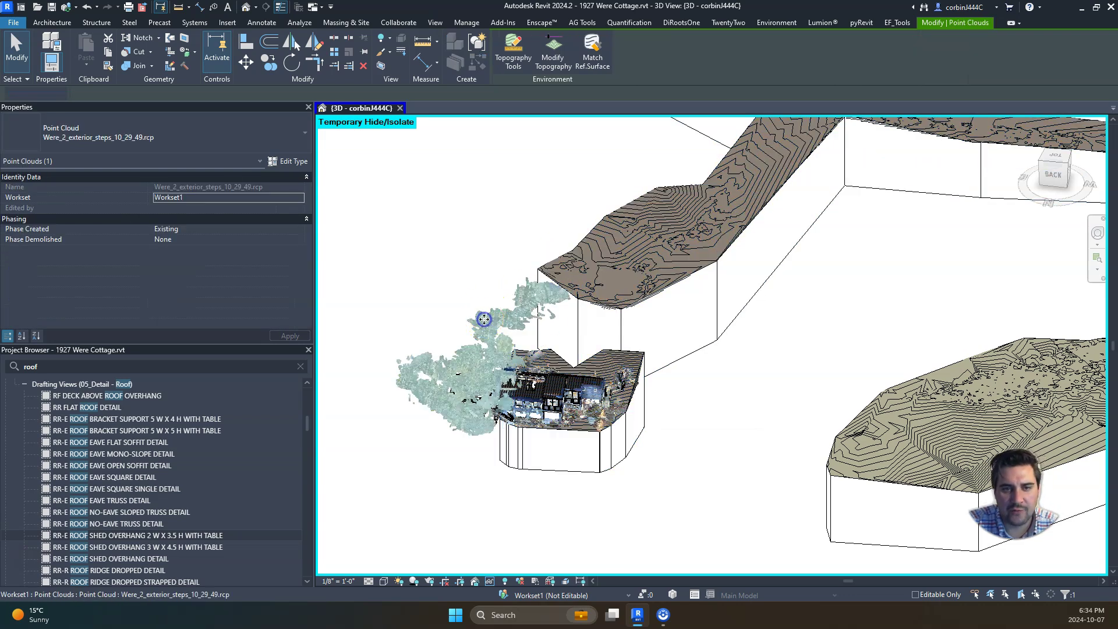
click(439, 267)
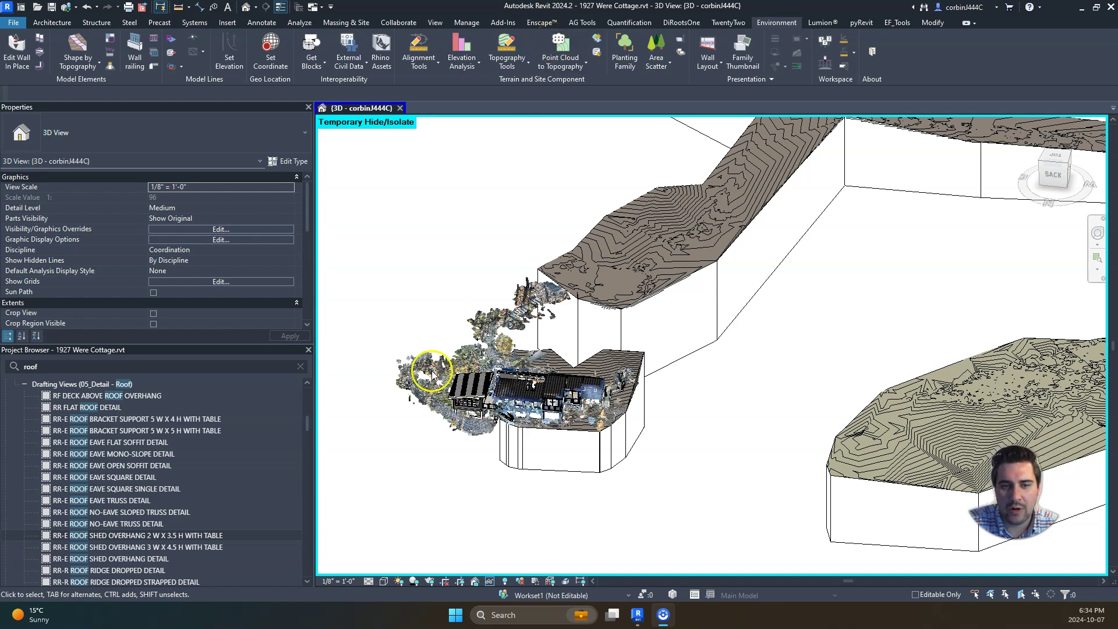
Step: Generate a toposolid from the exterior steps point cloud with Point Cloud to Topography, using base level 1ST FL. and type 4" Sand, 30' Earth
click(560, 46)
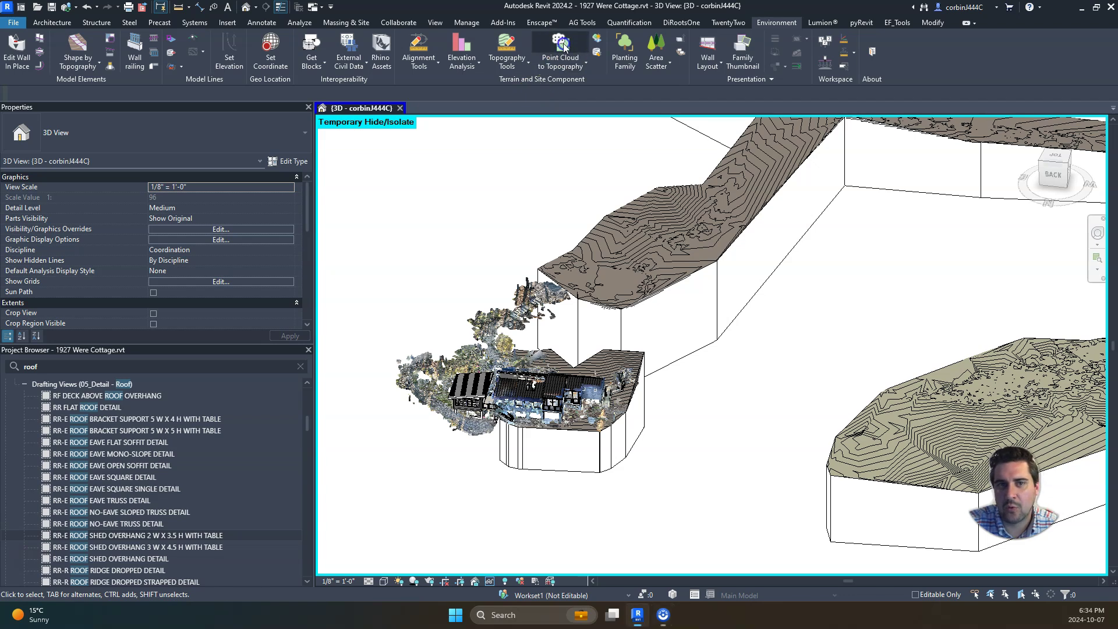
click(497, 328)
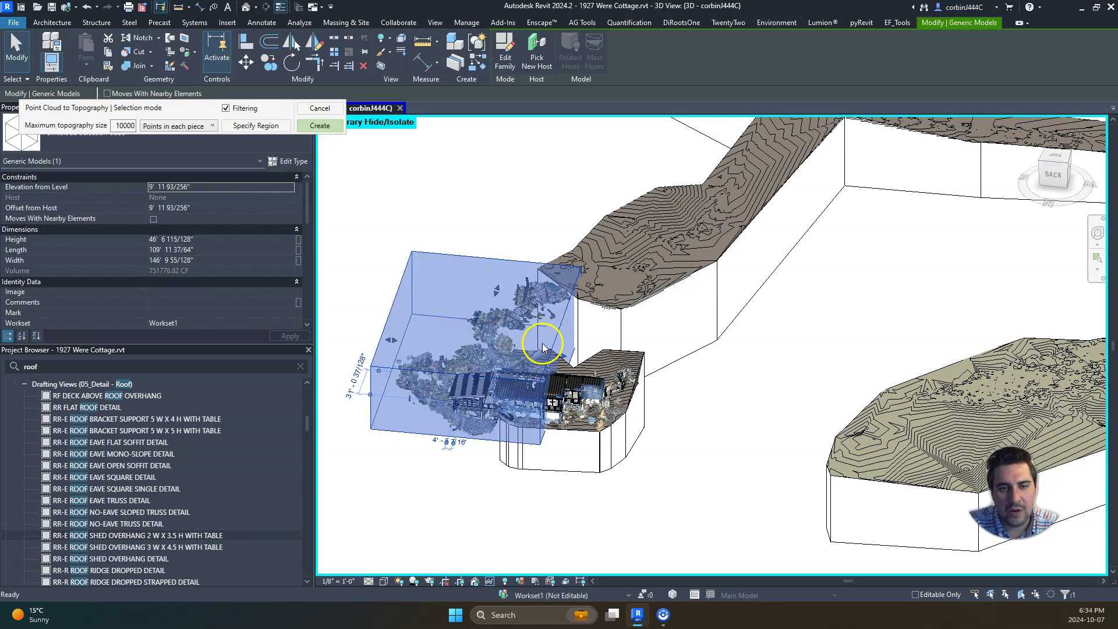
shift+middle_drag(479, 395, 691, 381)
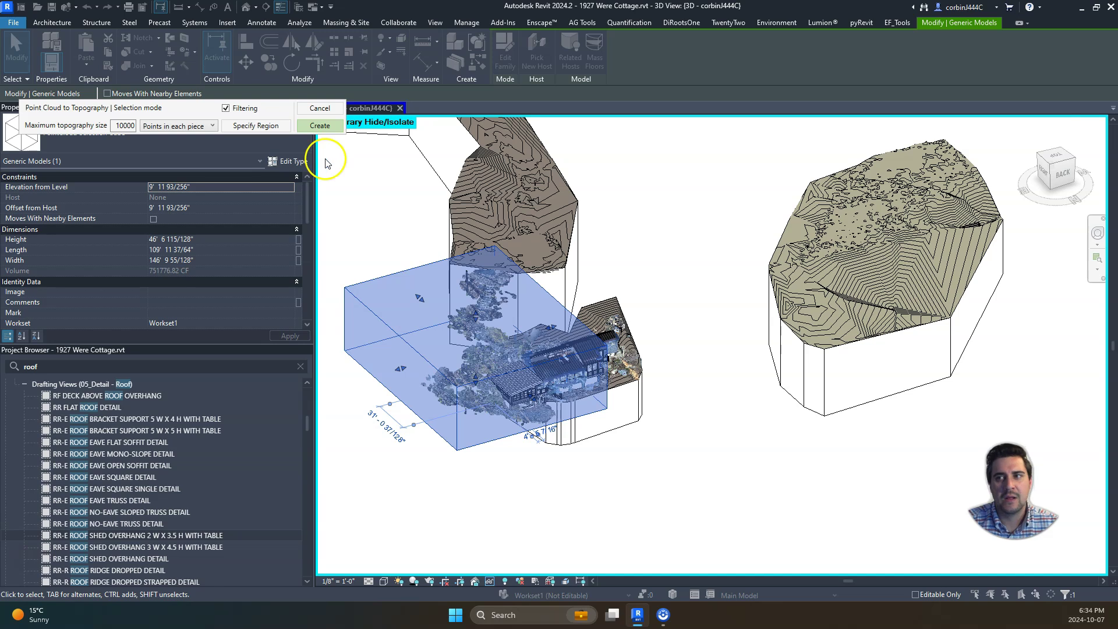
drag(652, 108, 120, 206)
click(129, 307)
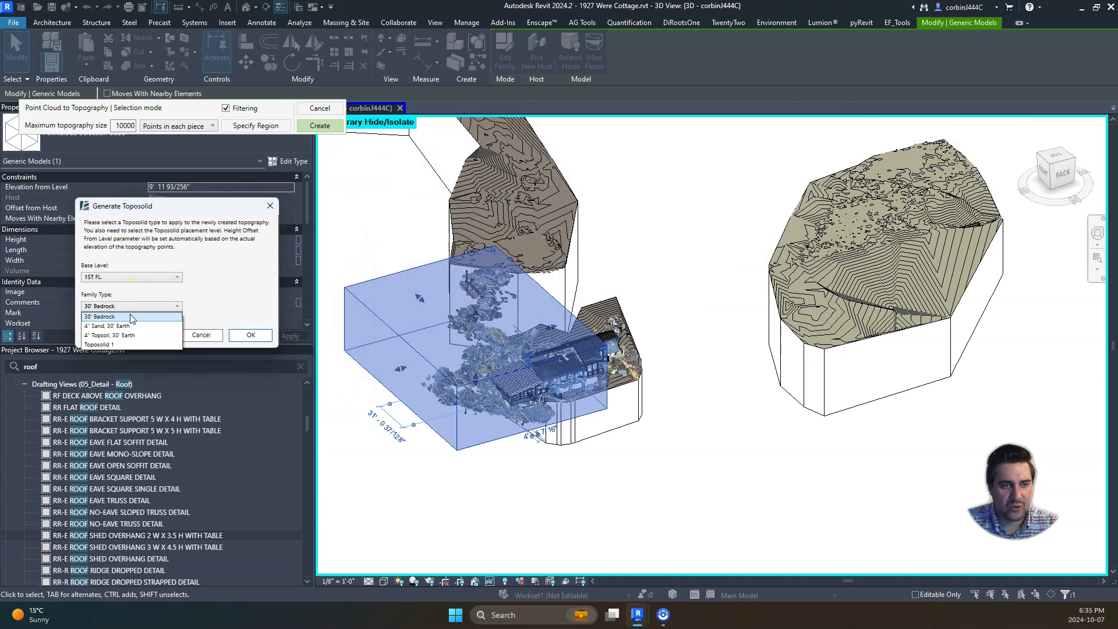
click(130, 327)
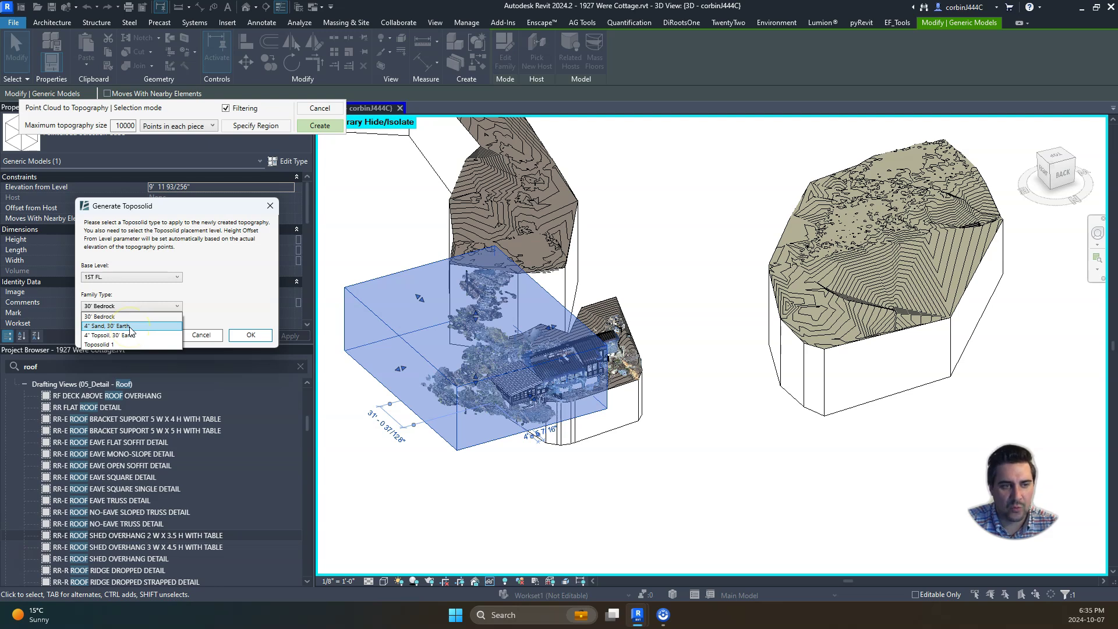
click(129, 327)
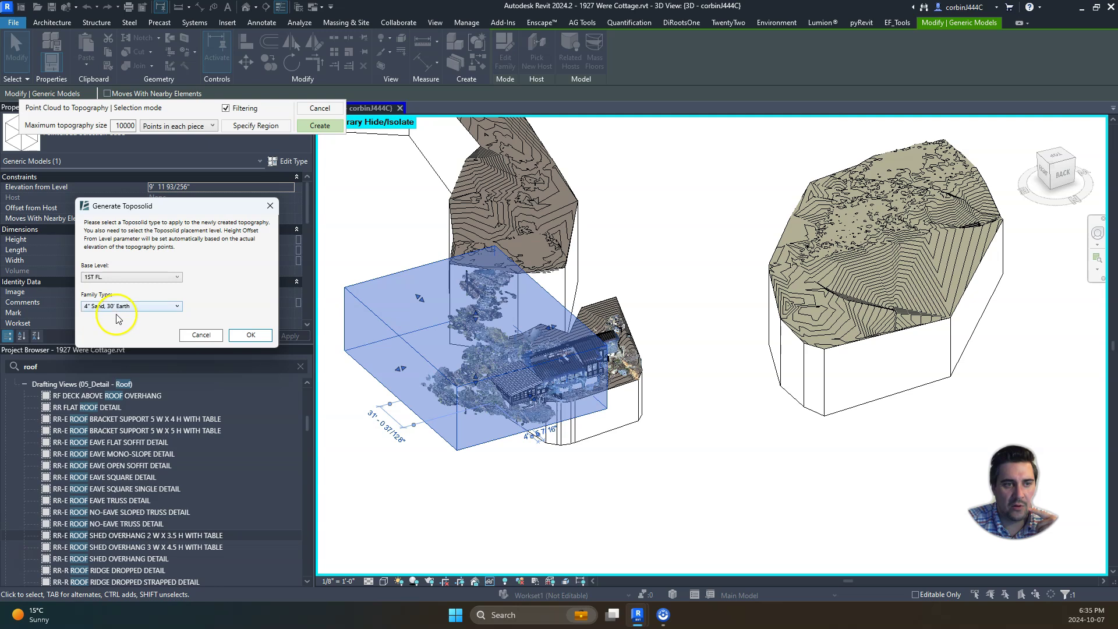
click(250, 335)
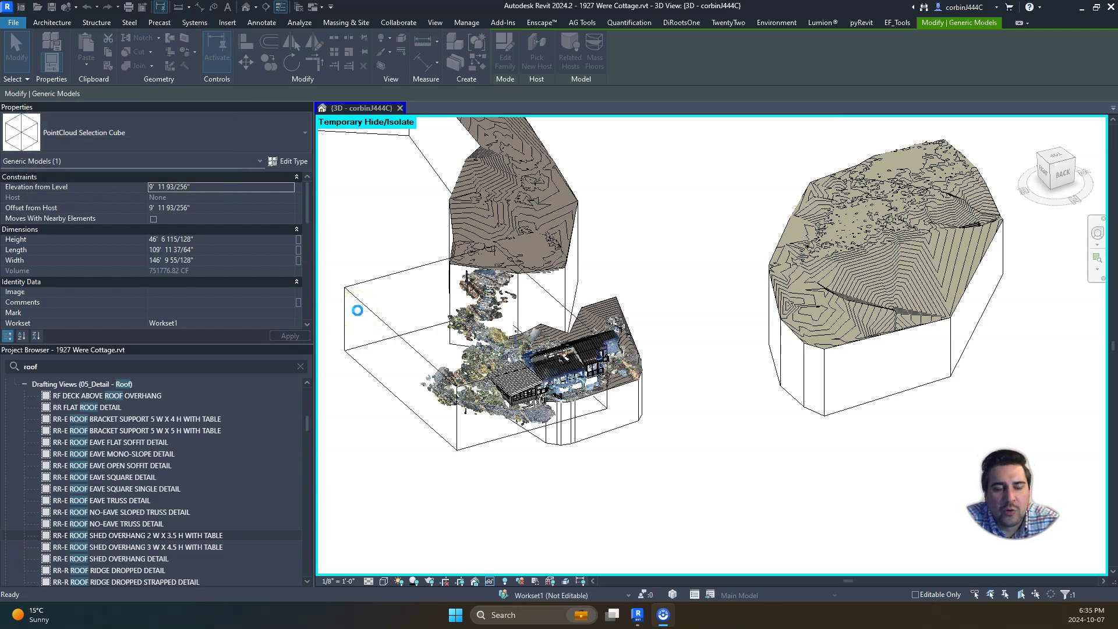
Step: Inspect the new sand toposolid from several angles against the exterior steps scan and the surrounding terrain
scroll(357, 311, up, 2)
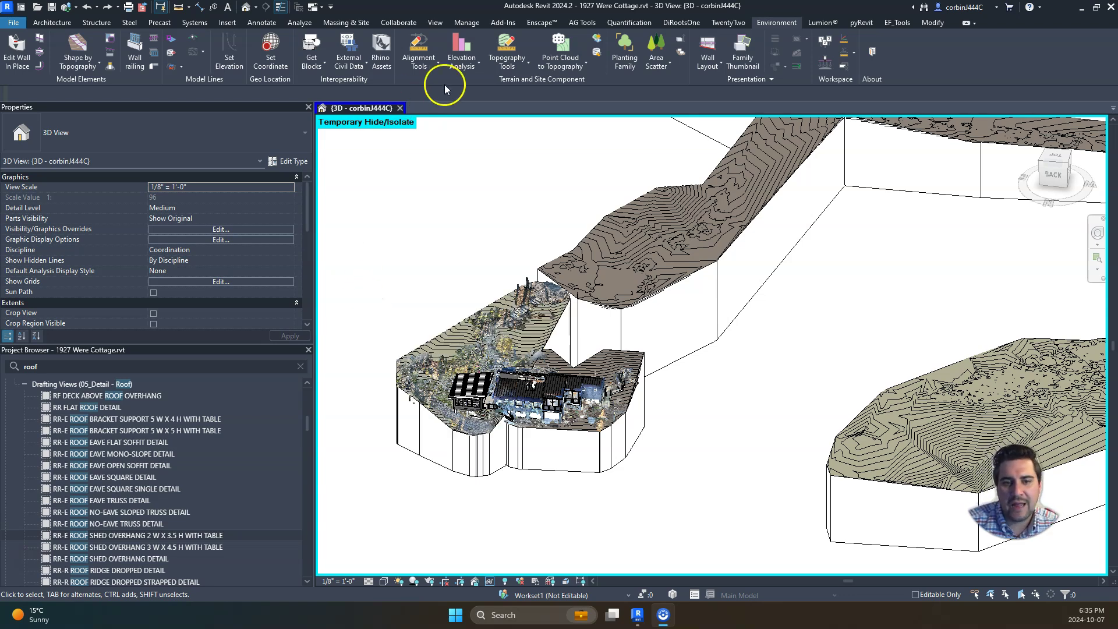
click(516, 316)
shift+middle_drag(518, 341, 671, 331)
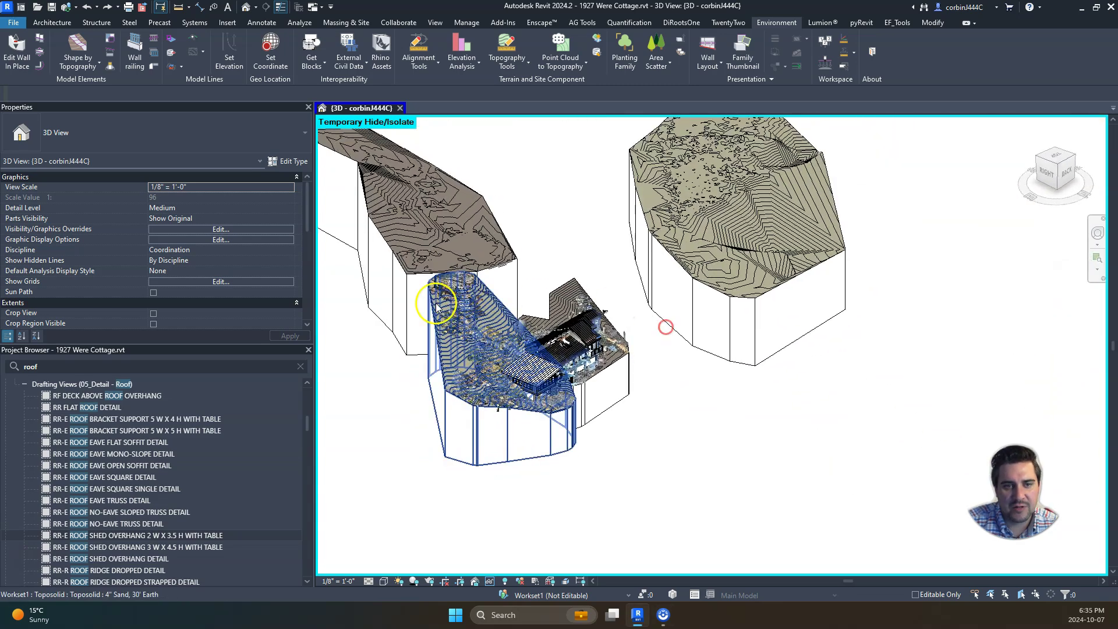
scroll(445, 306, up, 5)
click(530, 319)
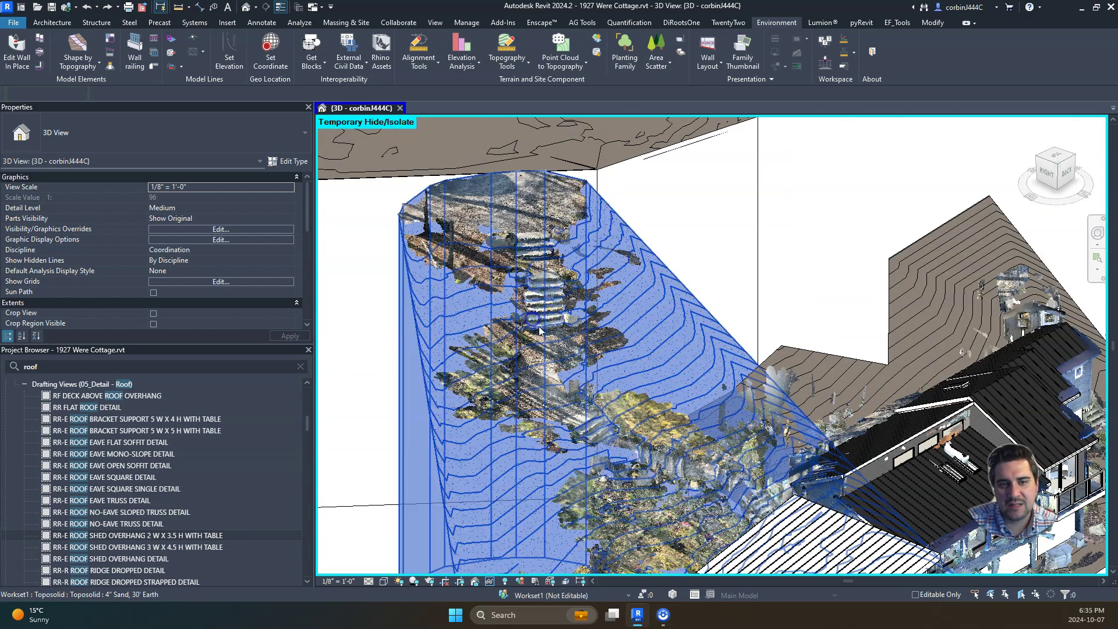
scroll(536, 252, down, 1)
scroll(525, 340, down, 5)
shift+middle_drag(525, 340, 367, 350)
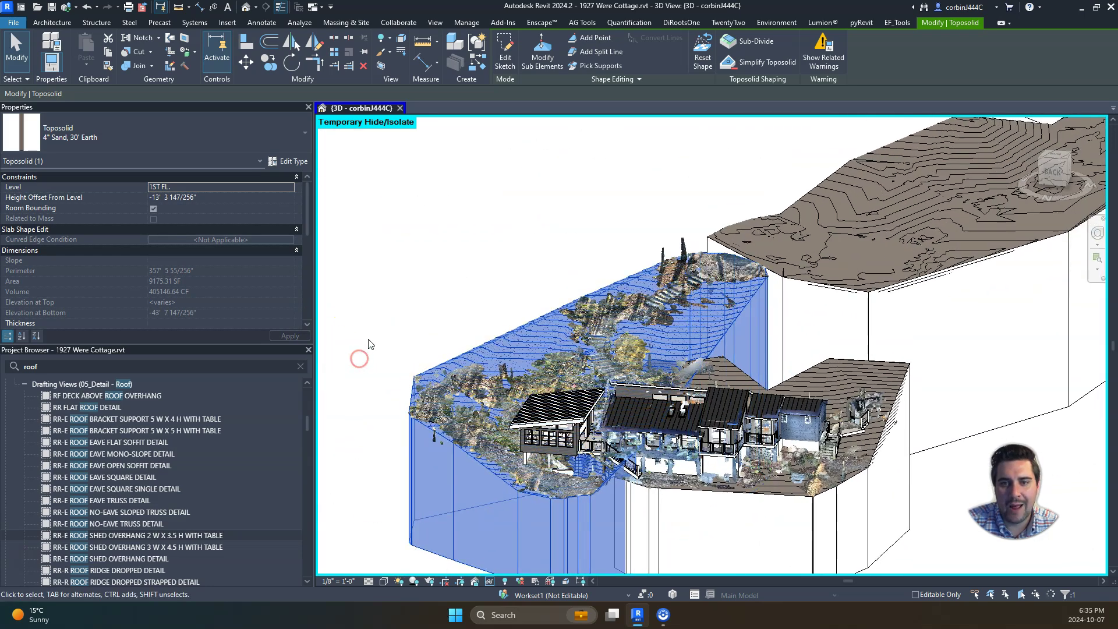
scroll(394, 331, down, 6)
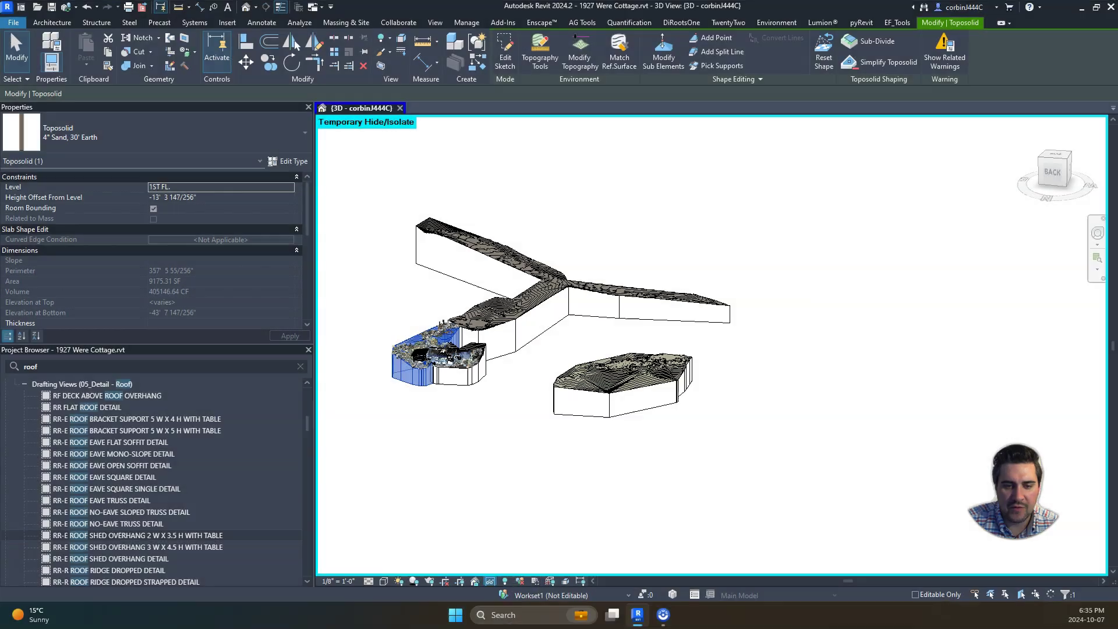
Step: Reset the temporary hide/isolate so all hidden elements are shown again in the 3D view
click(508, 580)
click(511, 567)
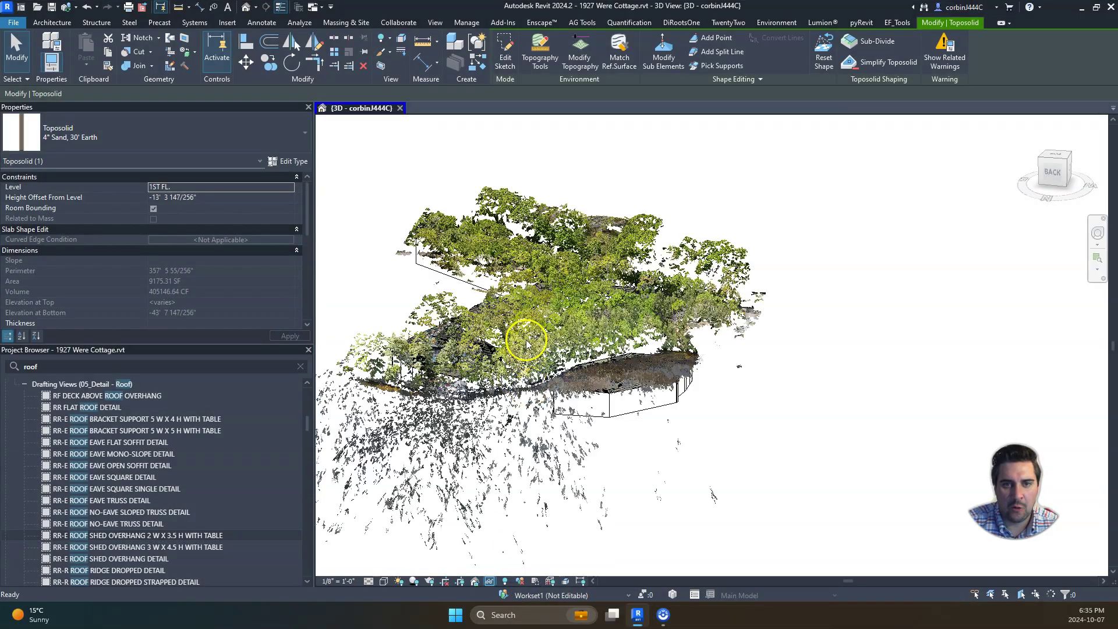
shift+middle_drag(524, 332, 573, 326)
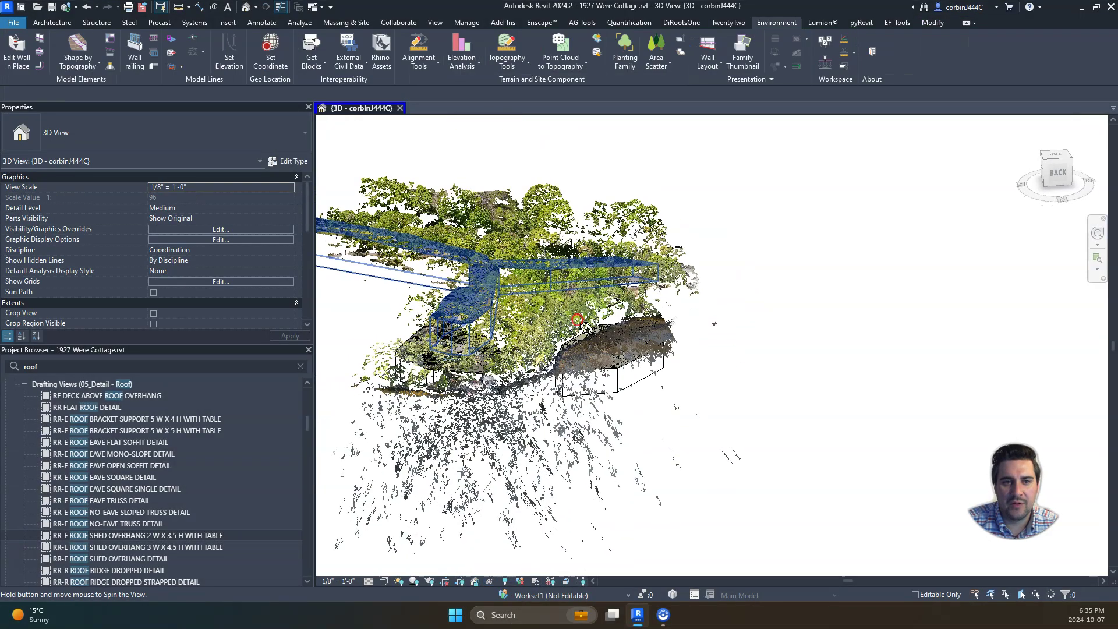
Step: Start Point Cloud to Topography on the Were Topo 2024_09518.rcp cloud and shrink the selection cube's width to about 1007'
click(751, 320)
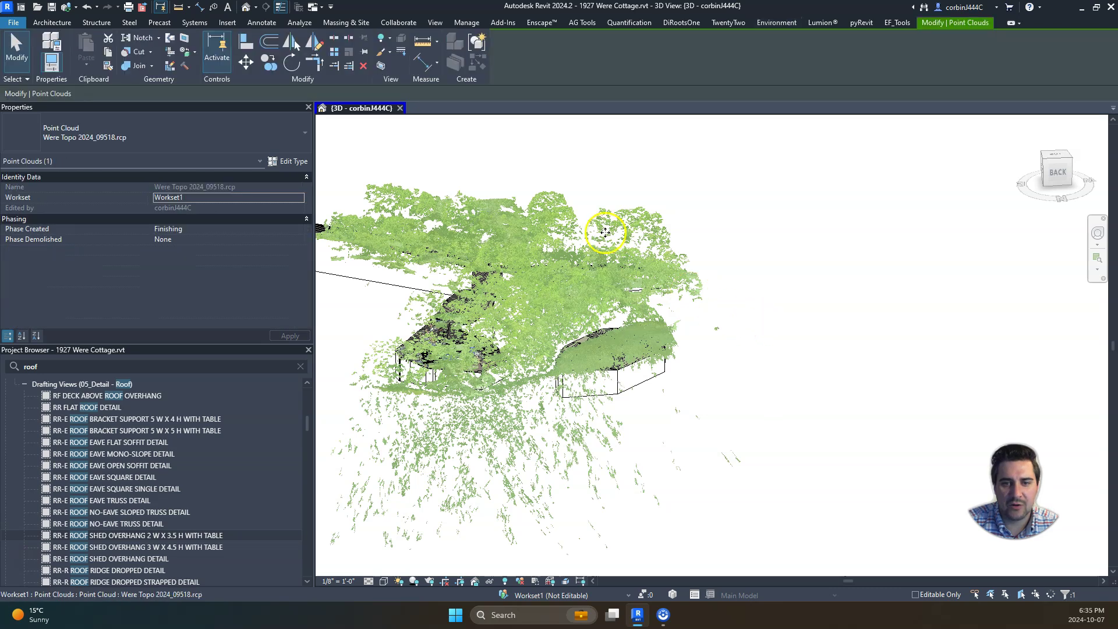
scroll(456, 197, up, 3)
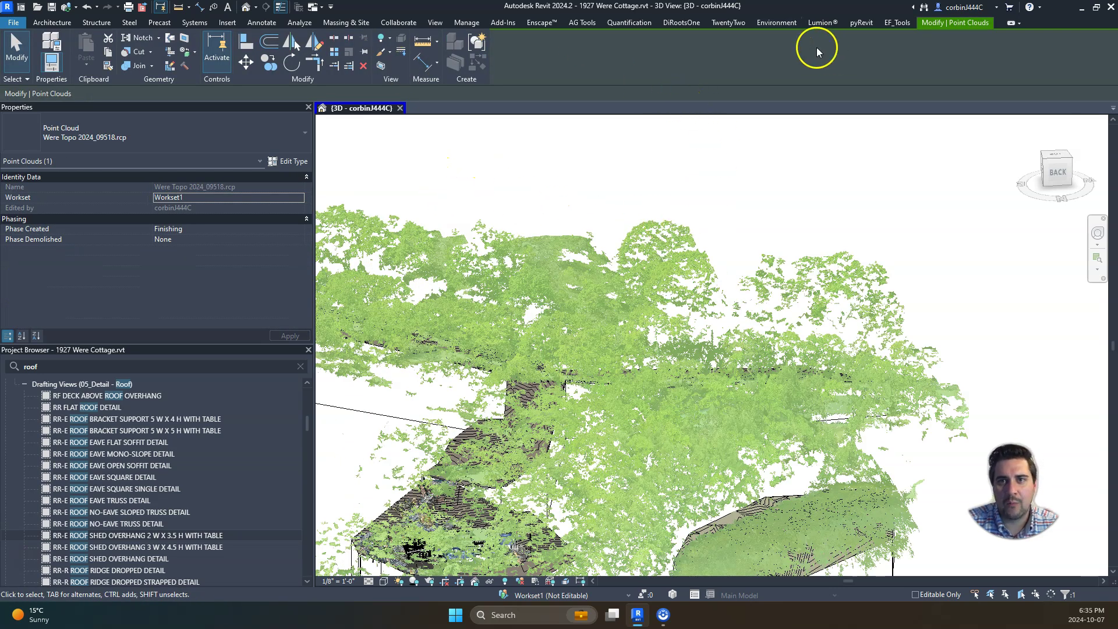
click(769, 23)
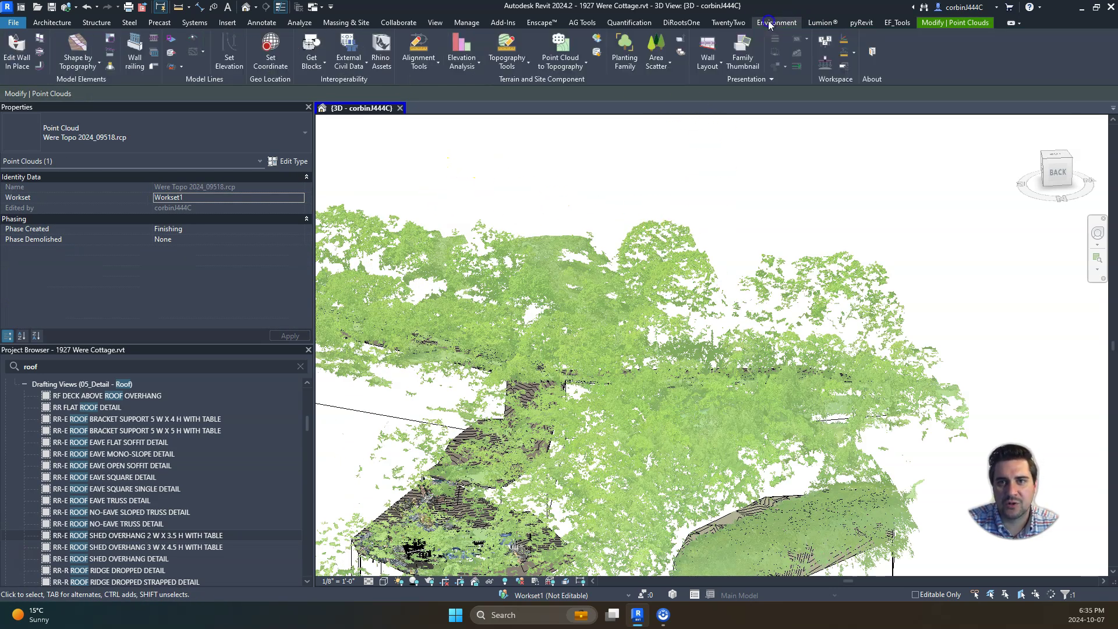
click(552, 47)
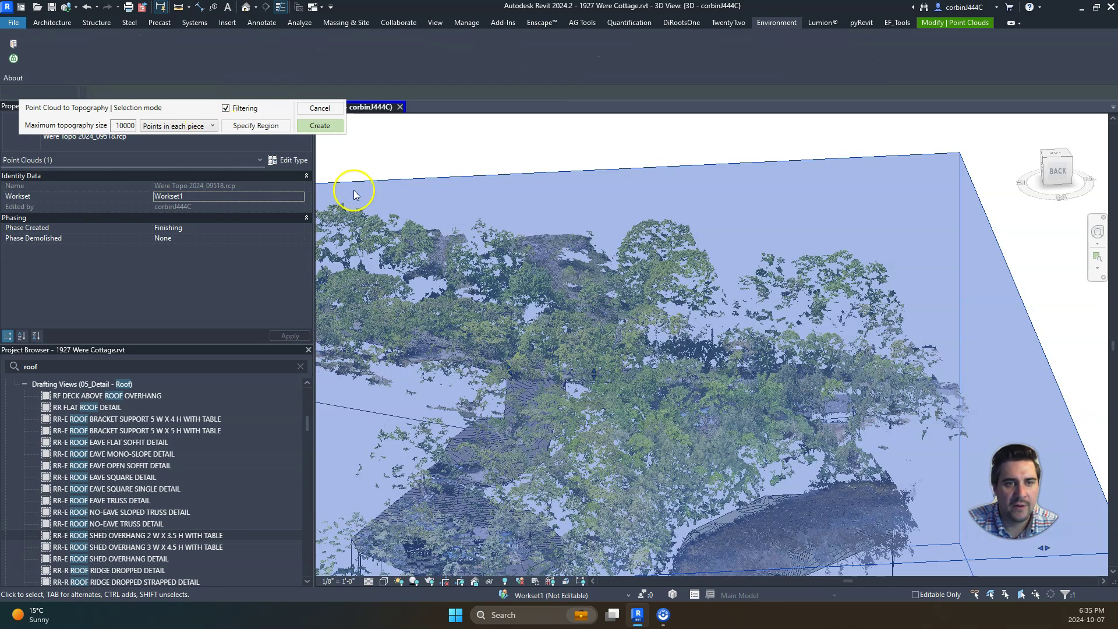
click(354, 190)
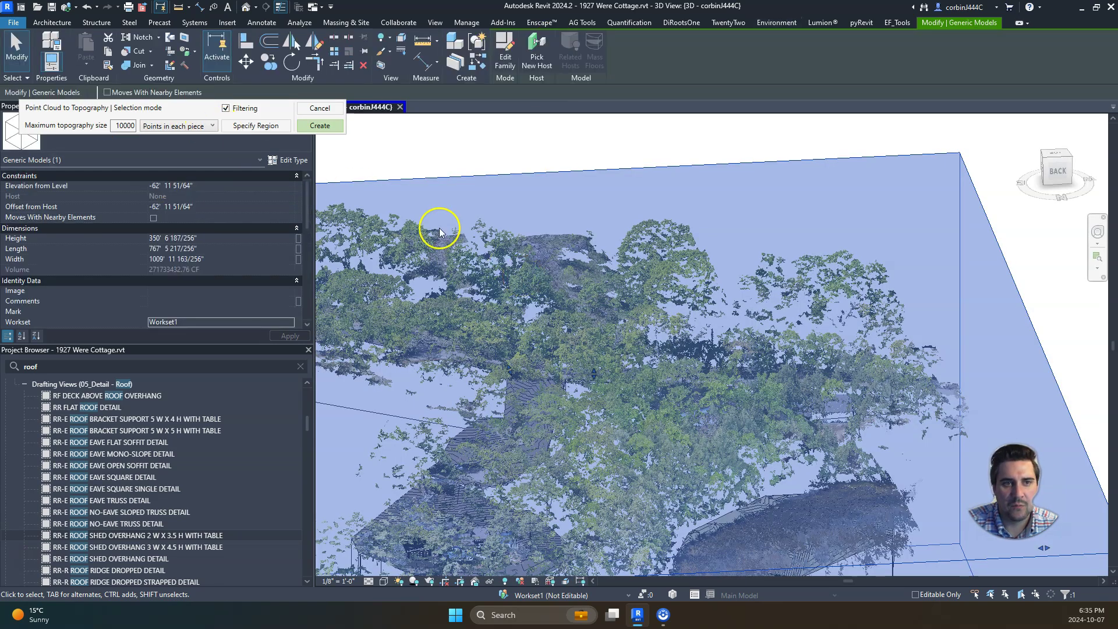
scroll(662, 257, down, 4)
shift+middle_drag(562, 391, 796, 388)
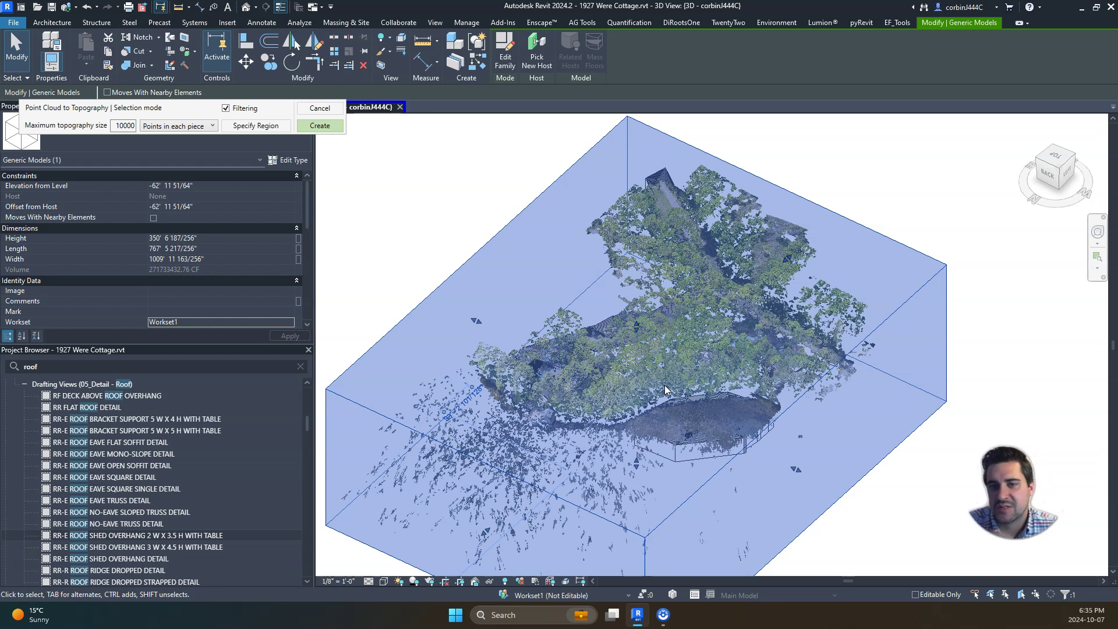
drag(487, 531, 469, 511)
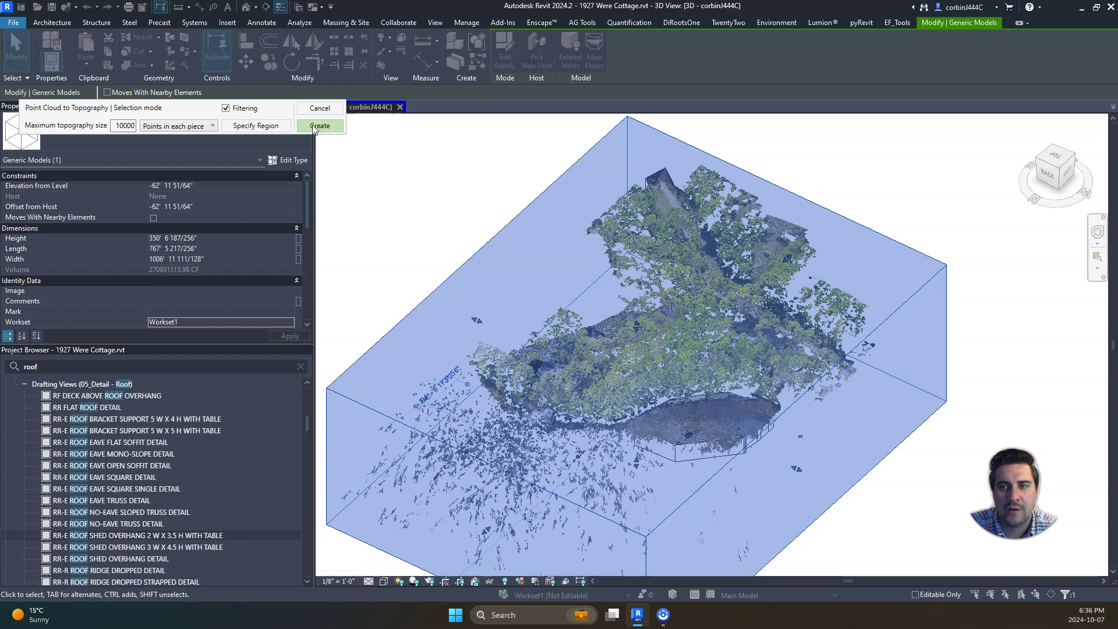
Step: Generate a toposolid from the full site cloud with base level 1ST FL. and type 4" Sand, 30' Earth
drag(446, 167, 230, 179)
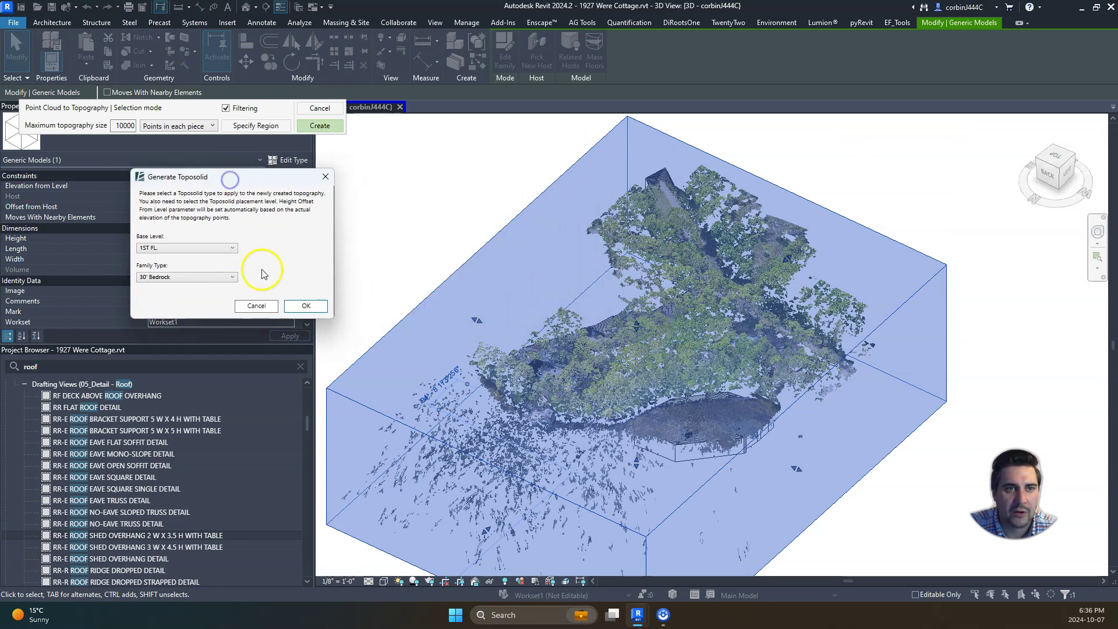
click(198, 277)
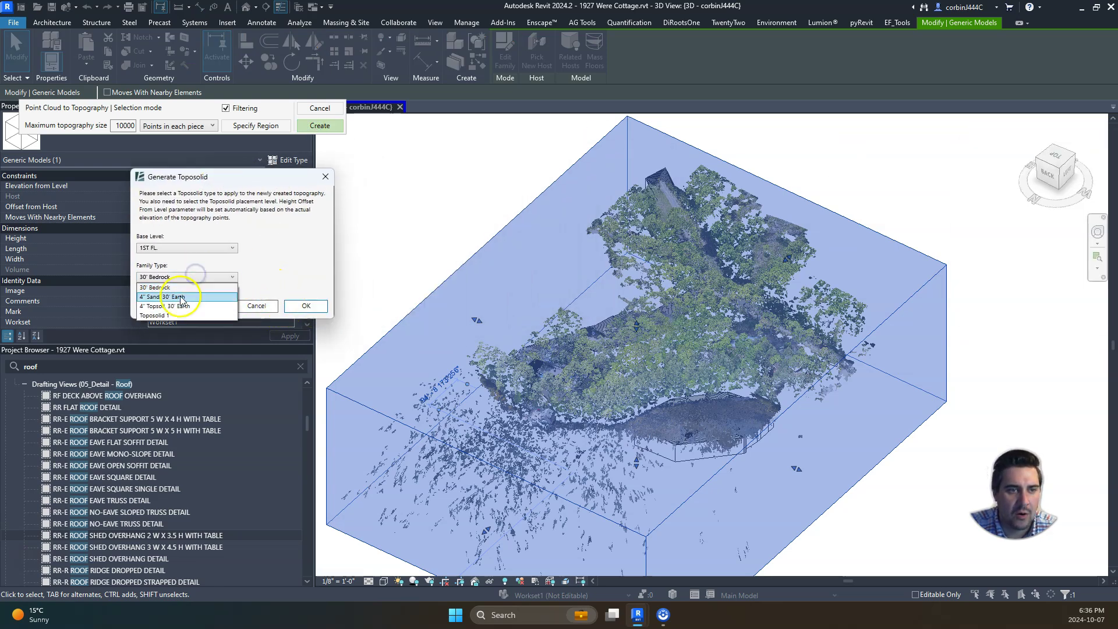
click(181, 297)
click(304, 306)
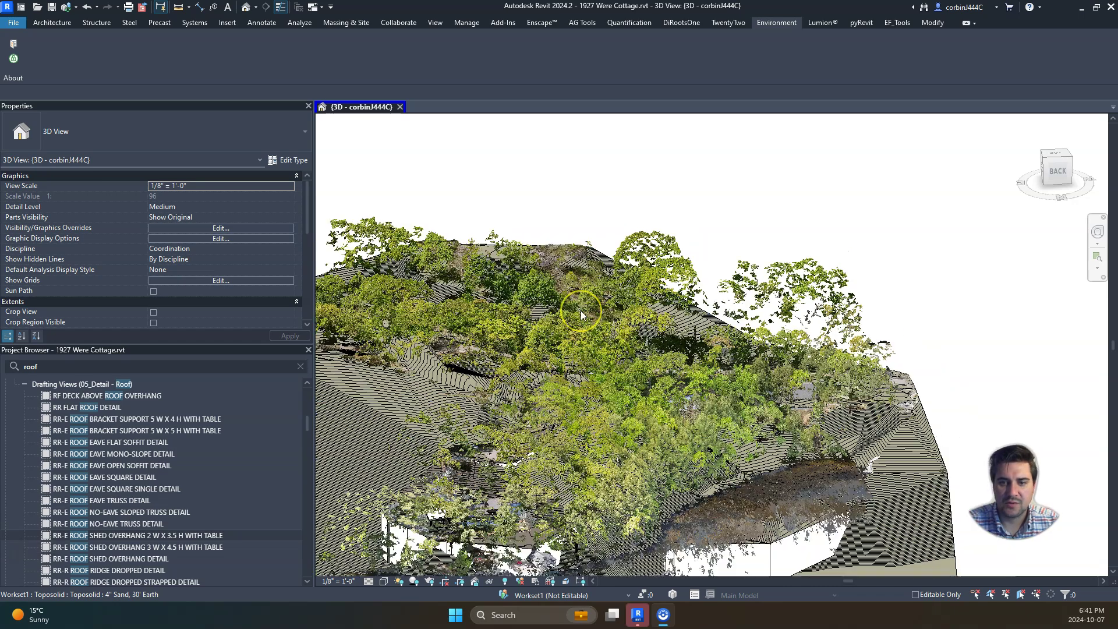
Step: Inspect the new site toposolid from several angles, comparing its surface with the point cloud at the shoreline, cottage and open water
shift+middle_drag(610, 317, 922, 486)
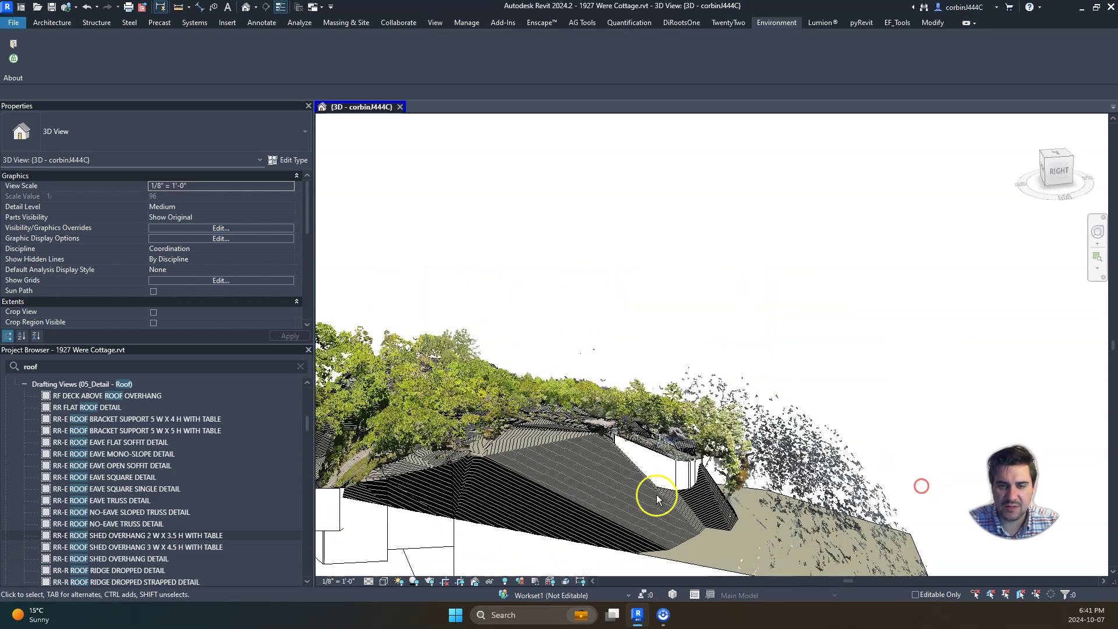
click(749, 511)
shift+middle_drag(748, 512, 345, 499)
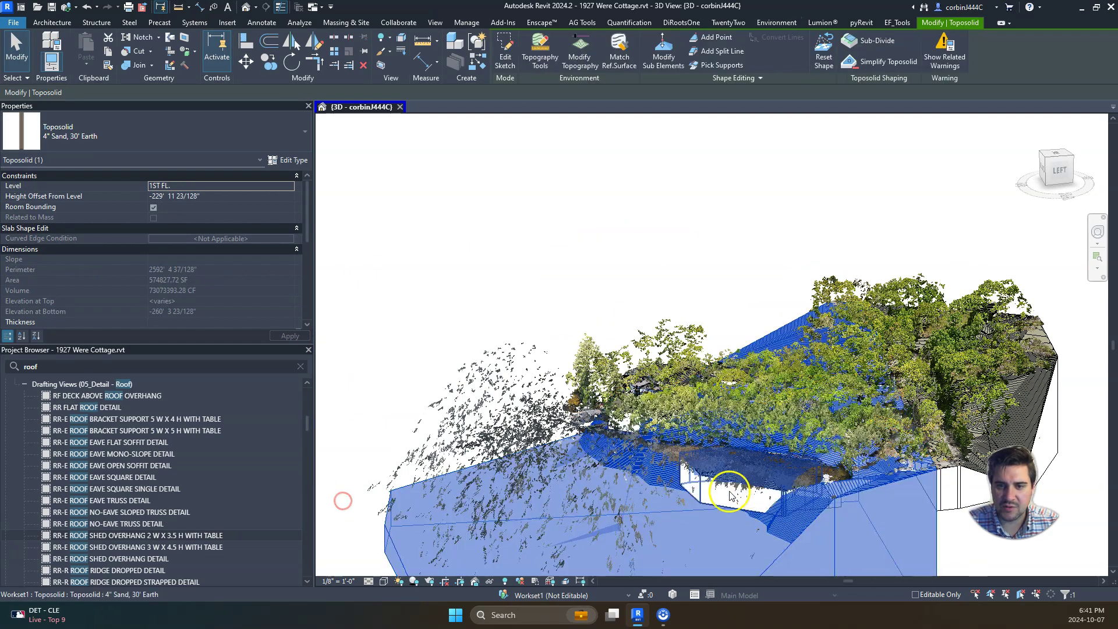
shift+middle_drag(548, 473, 916, 498)
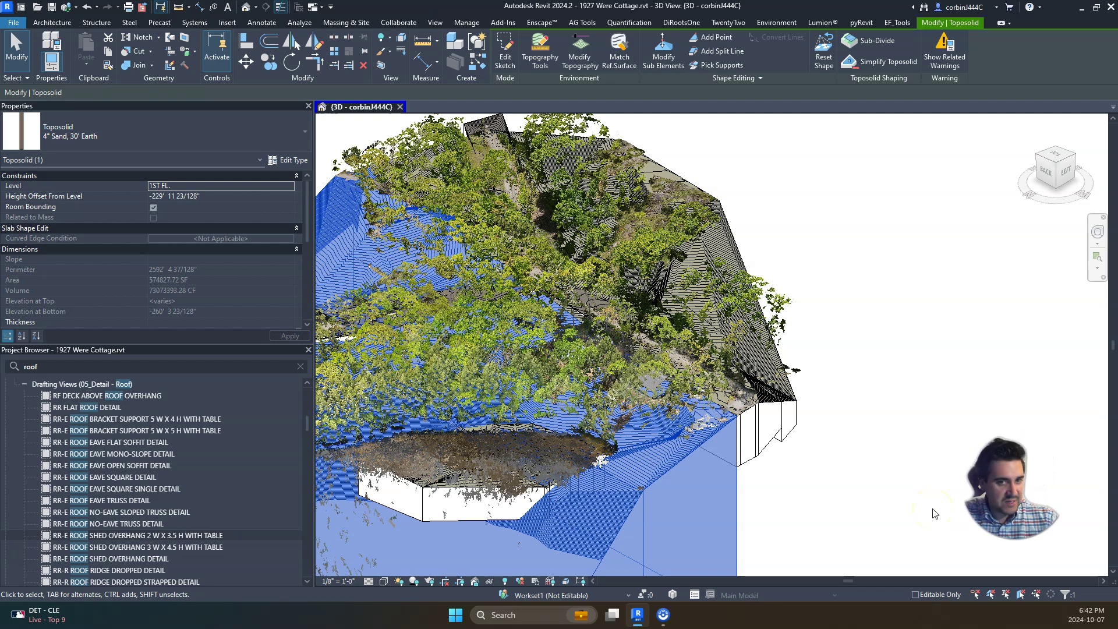
scroll(850, 372, down, 4)
shift+middle_drag(742, 462, 781, 457)
scroll(572, 441, up, 4)
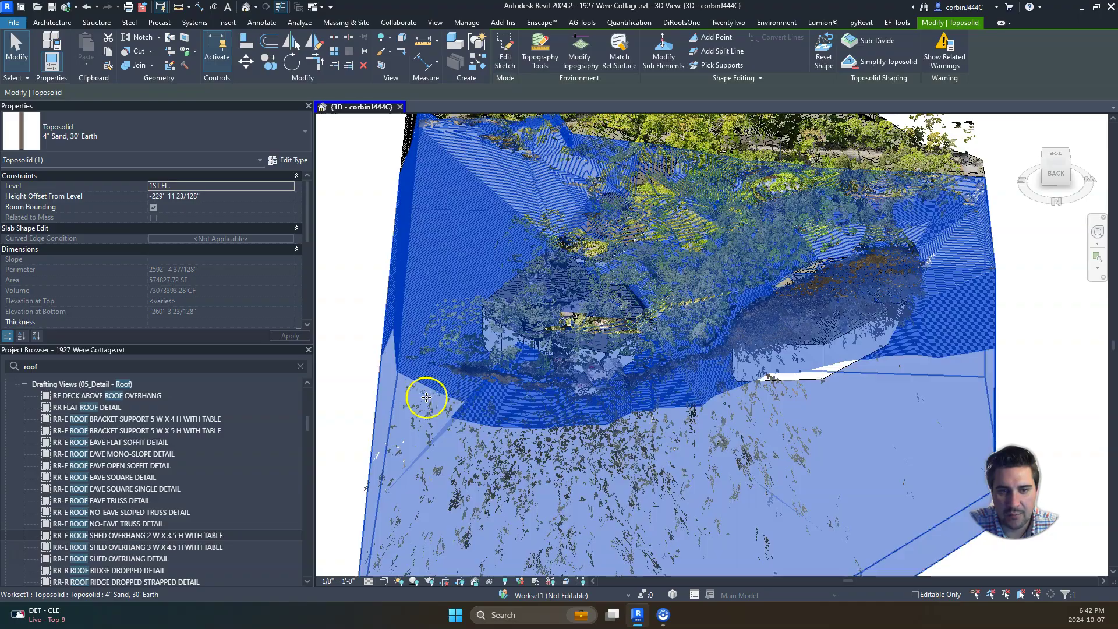
shift+middle_drag(425, 394, 664, 369)
scroll(664, 372, up, 3)
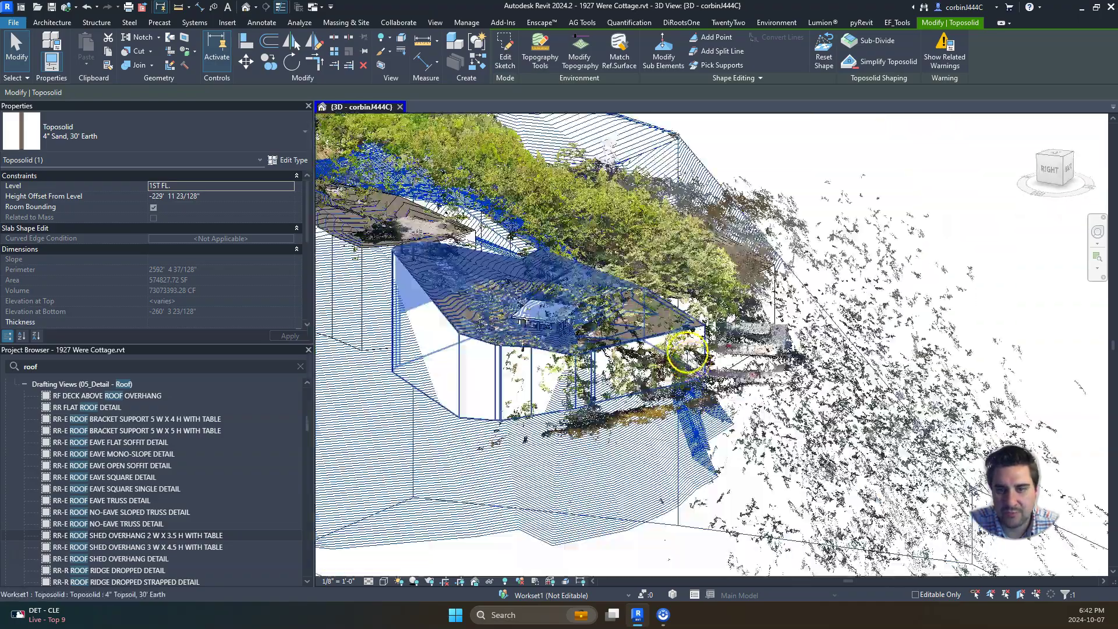
shift+middle_drag(692, 448, 587, 449)
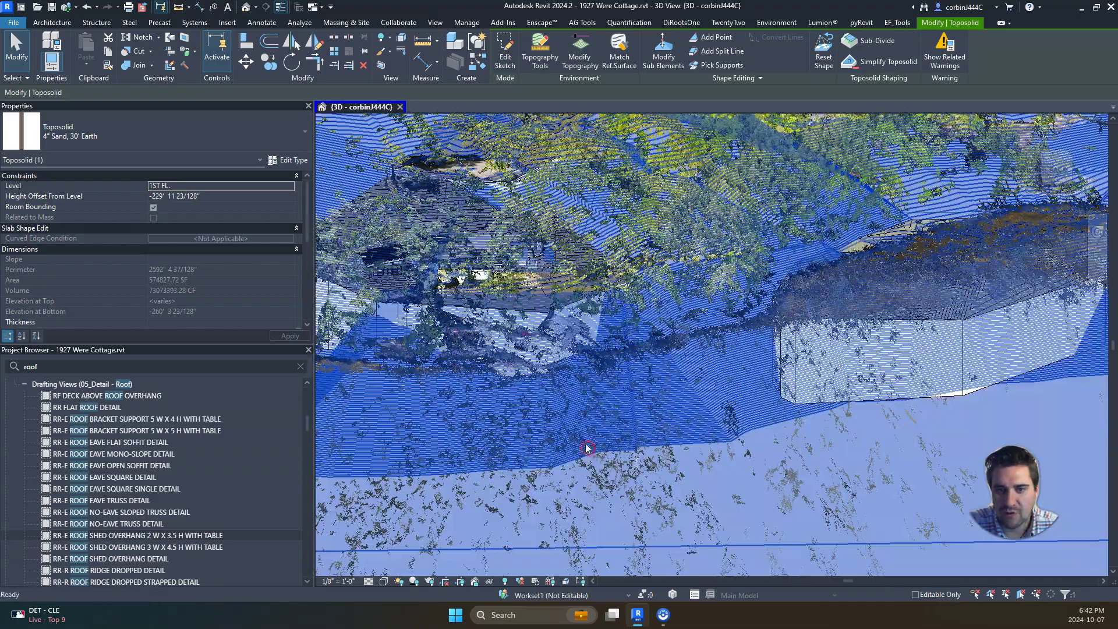
scroll(679, 402, down, 3)
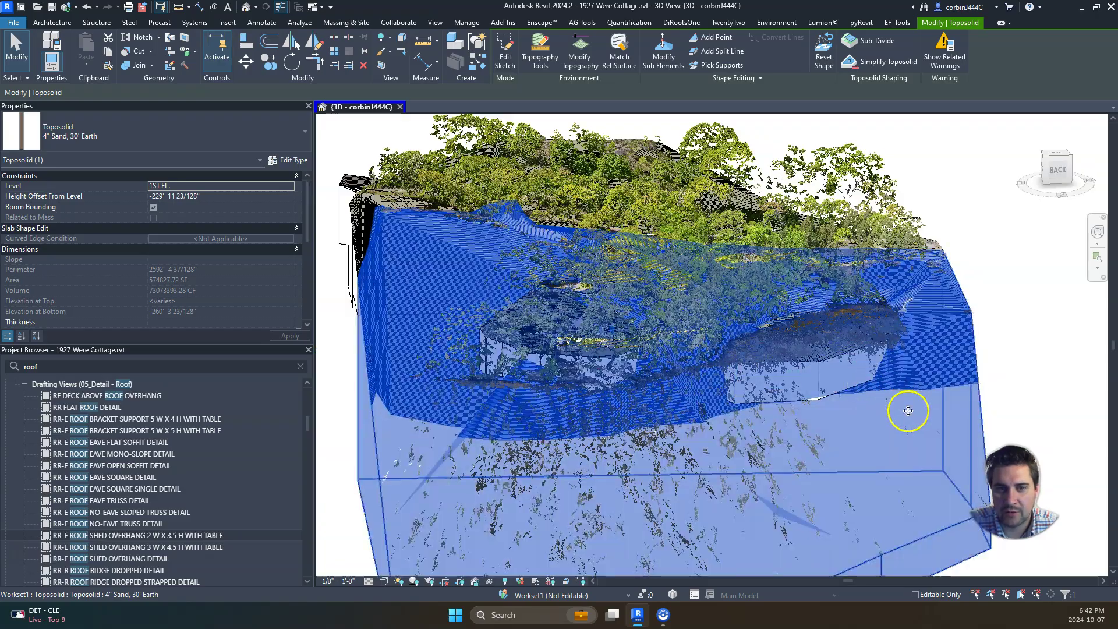
shift+middle_drag(909, 411, 582, 227)
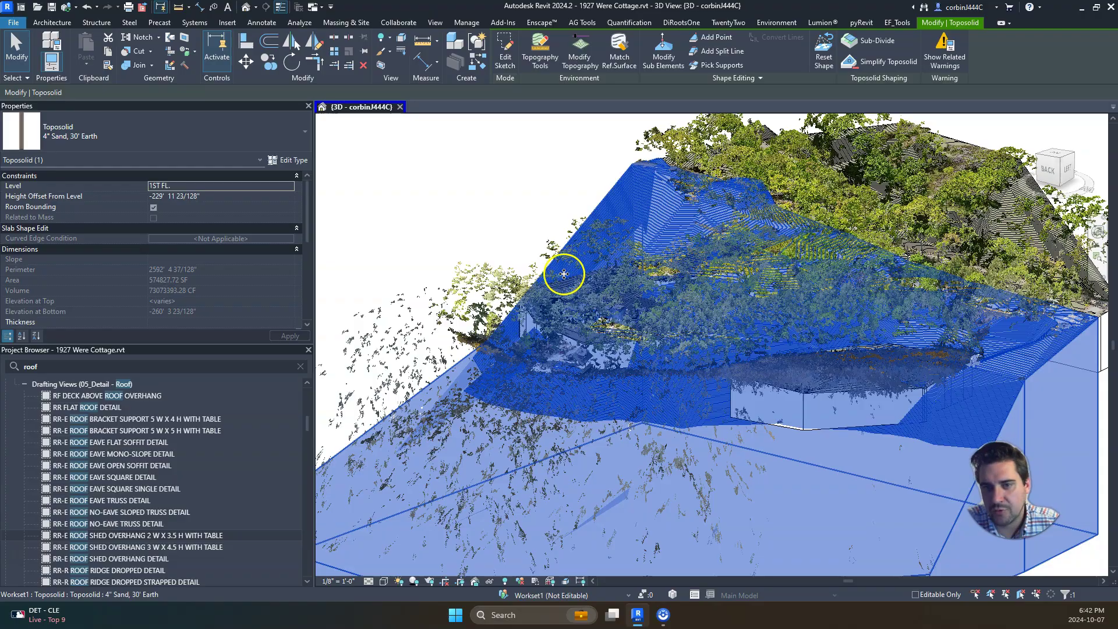
shift+middle_drag(649, 329, 800, 285)
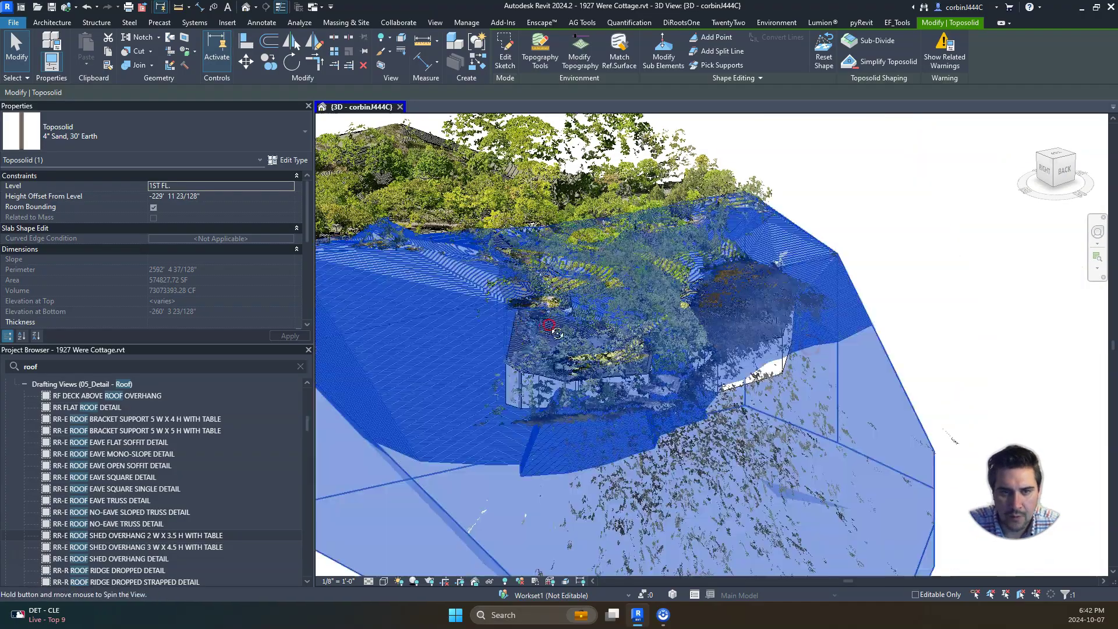
shift+middle_drag(551, 327, 464, 442)
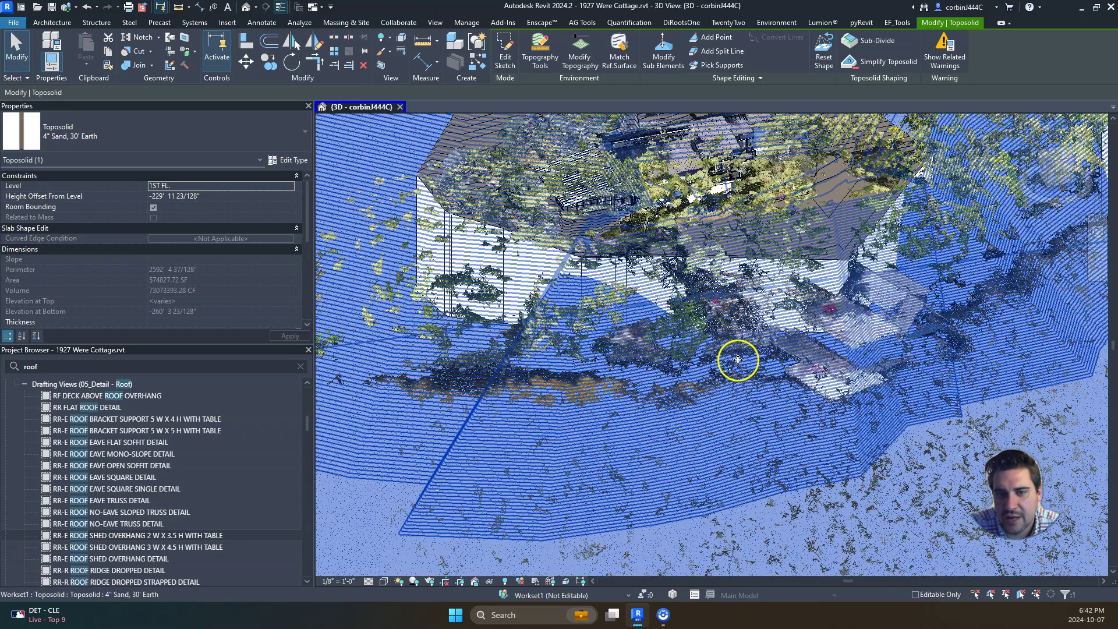
scroll(727, 368, down, 4)
scroll(728, 367, down, 5)
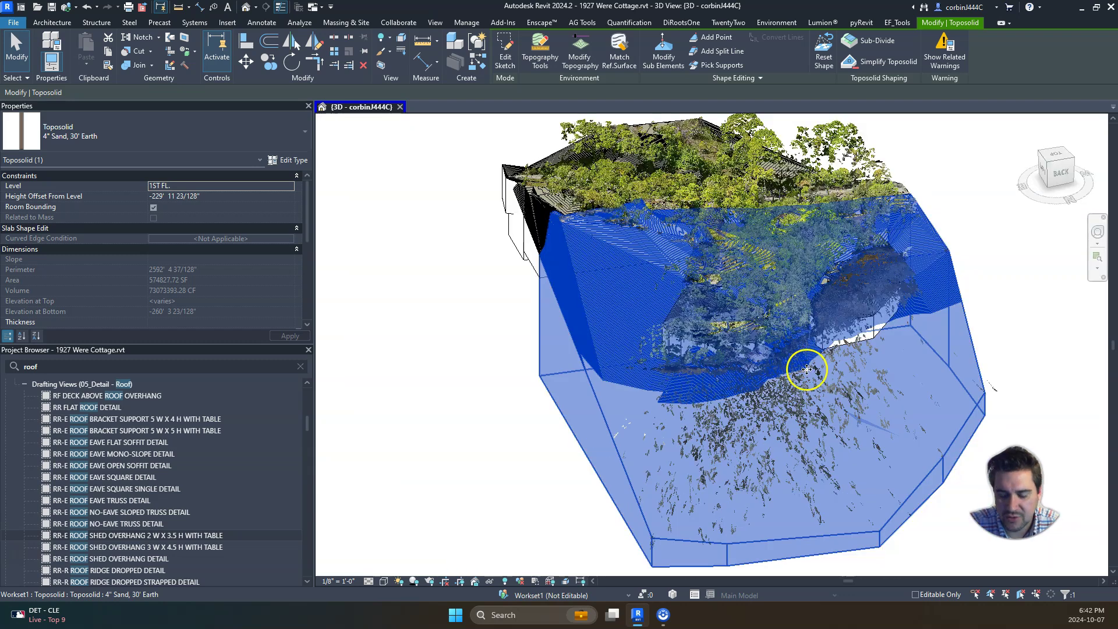
key(Escape)
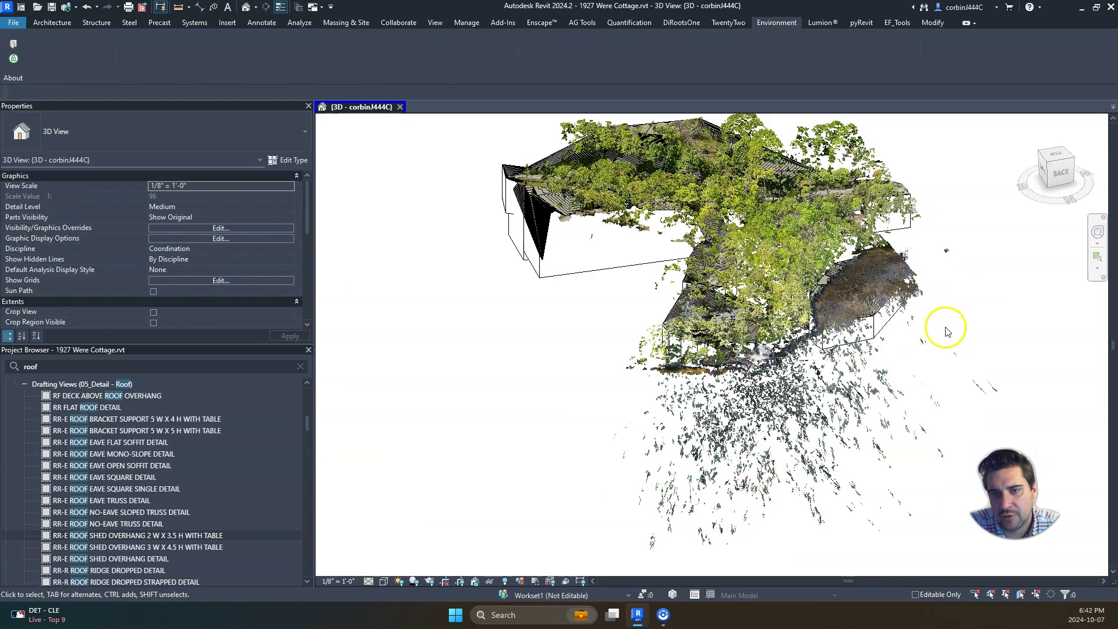
Step: Try to edit the site toposolid's sub-elements by selecting the stray shape points over the open water
shift+middle_drag(880, 338, 629, 373)
scroll(675, 384, up, 5)
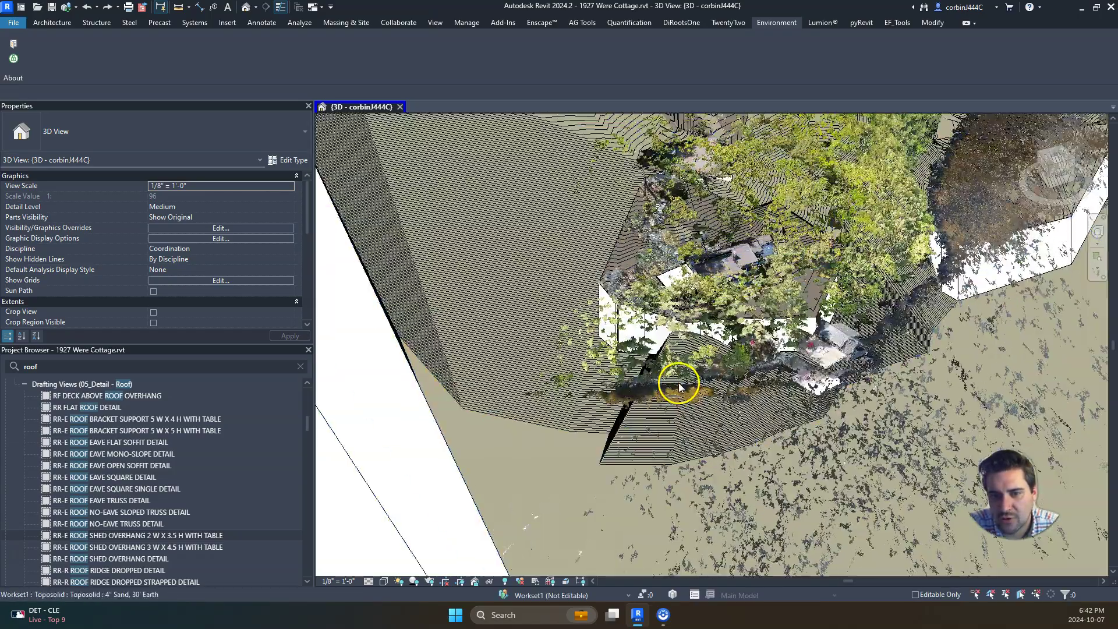
scroll(759, 392, down, 3)
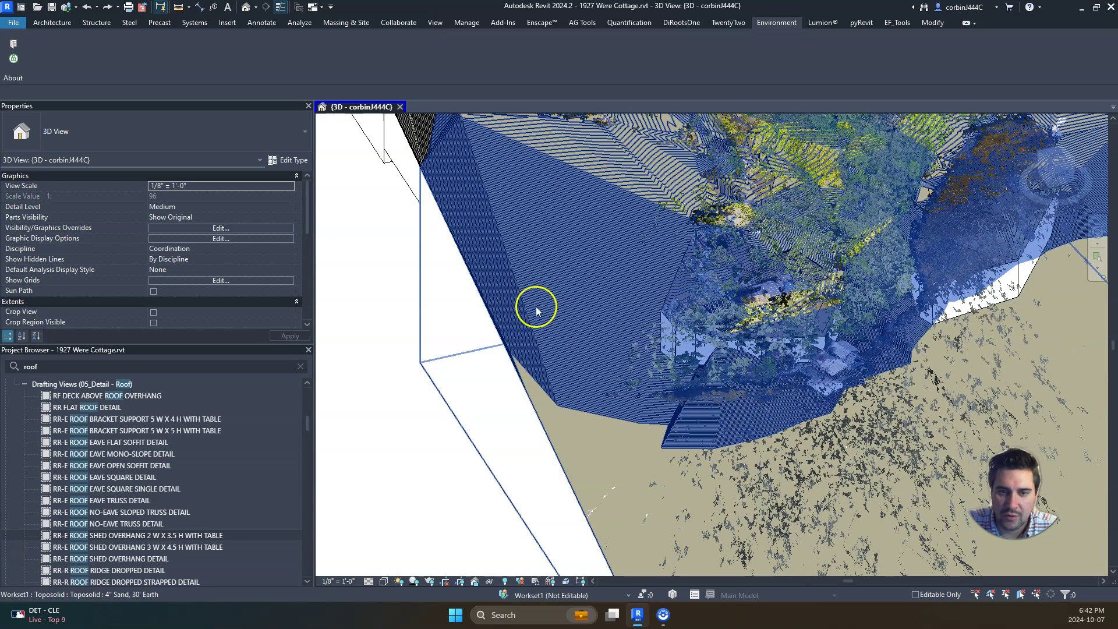
click(557, 351)
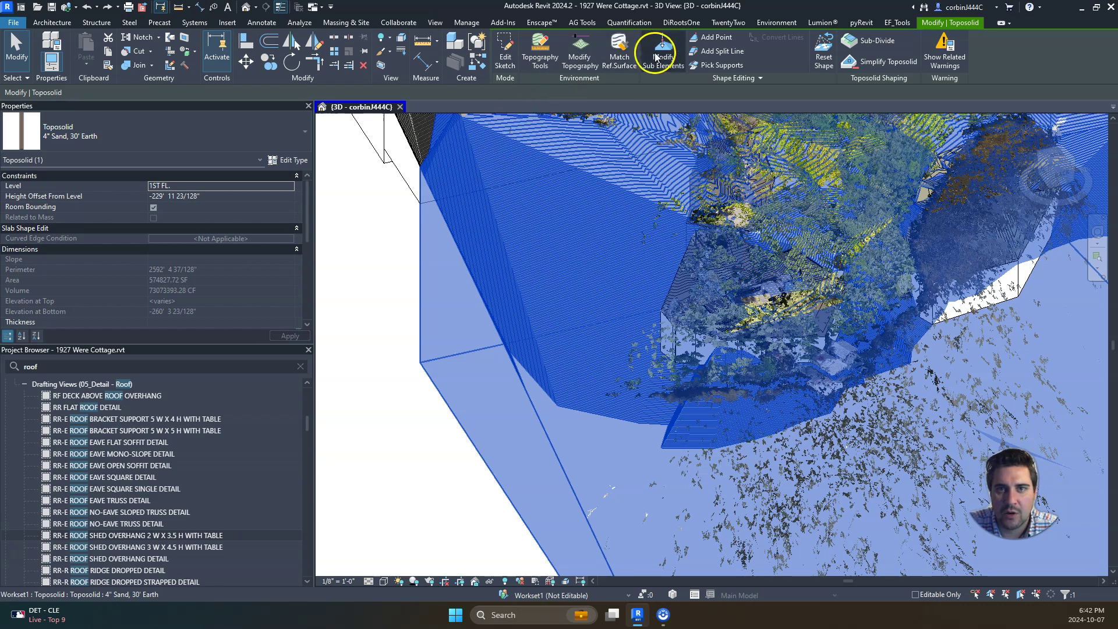
click(657, 52)
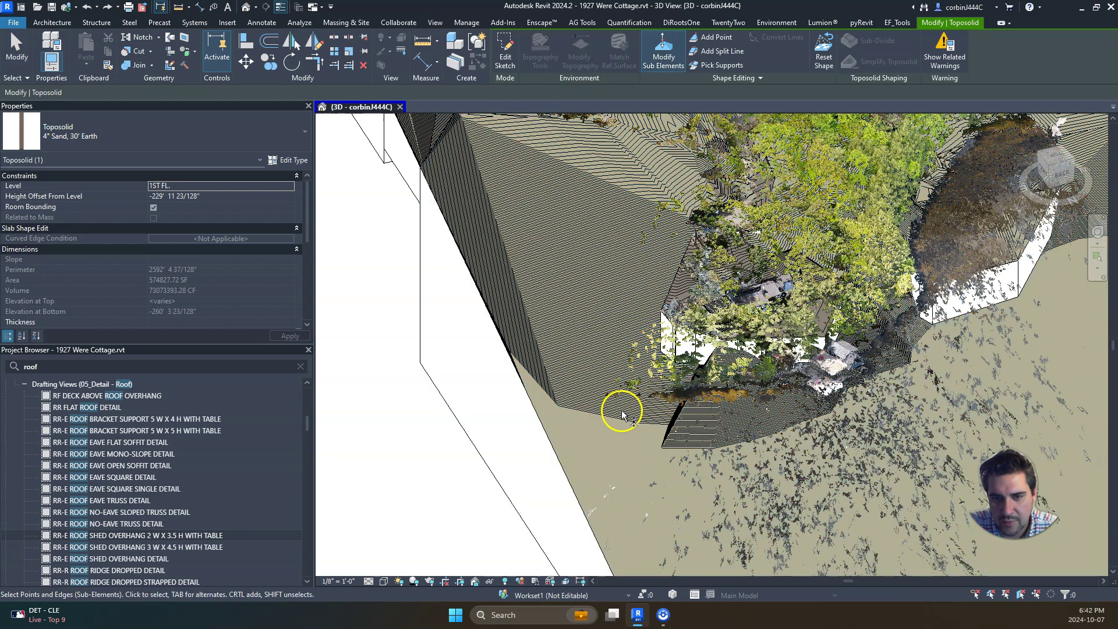
drag(555, 497, 796, 573)
scroll(699, 424, down, 2)
scroll(626, 419, down, 1)
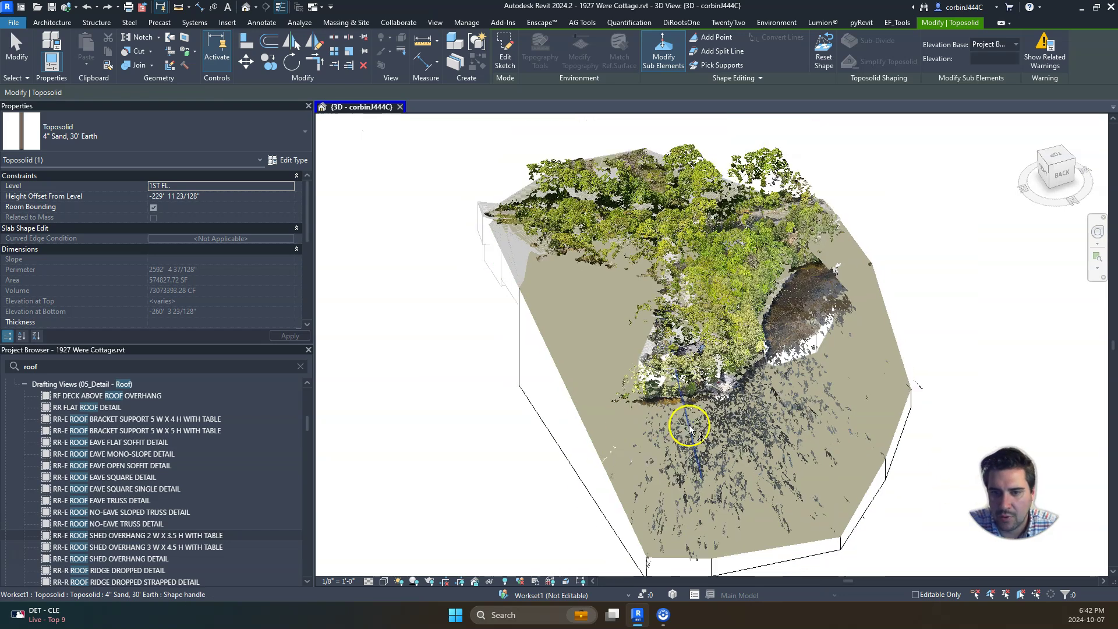
ctrl+drag(654, 422, 846, 492)
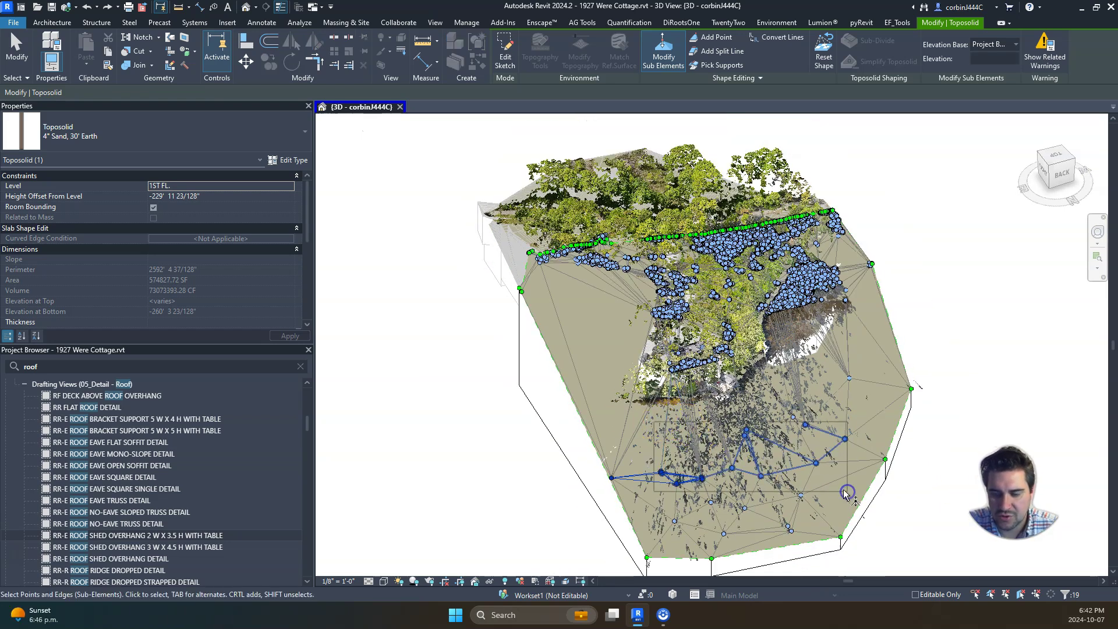
click(774, 382)
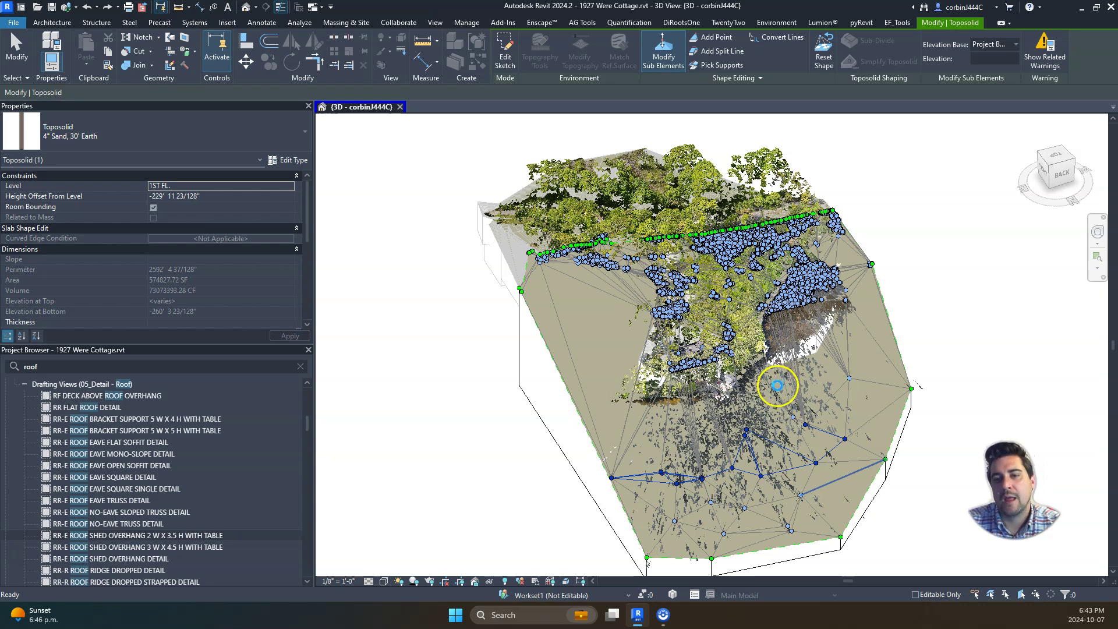
click(745, 339)
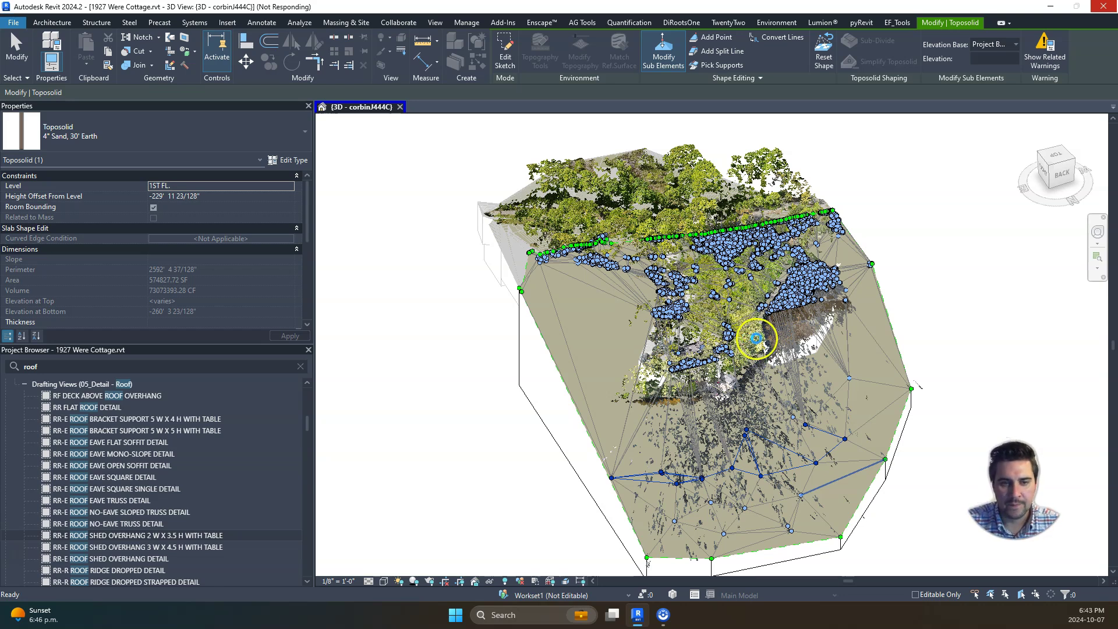
click(58, 489)
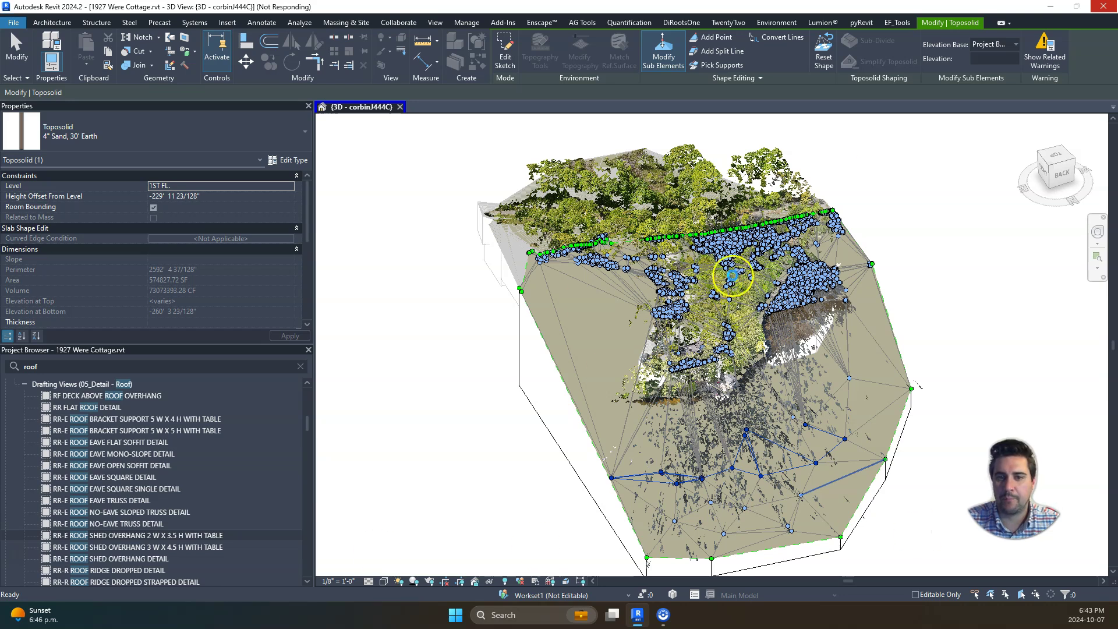
click(118, 502)
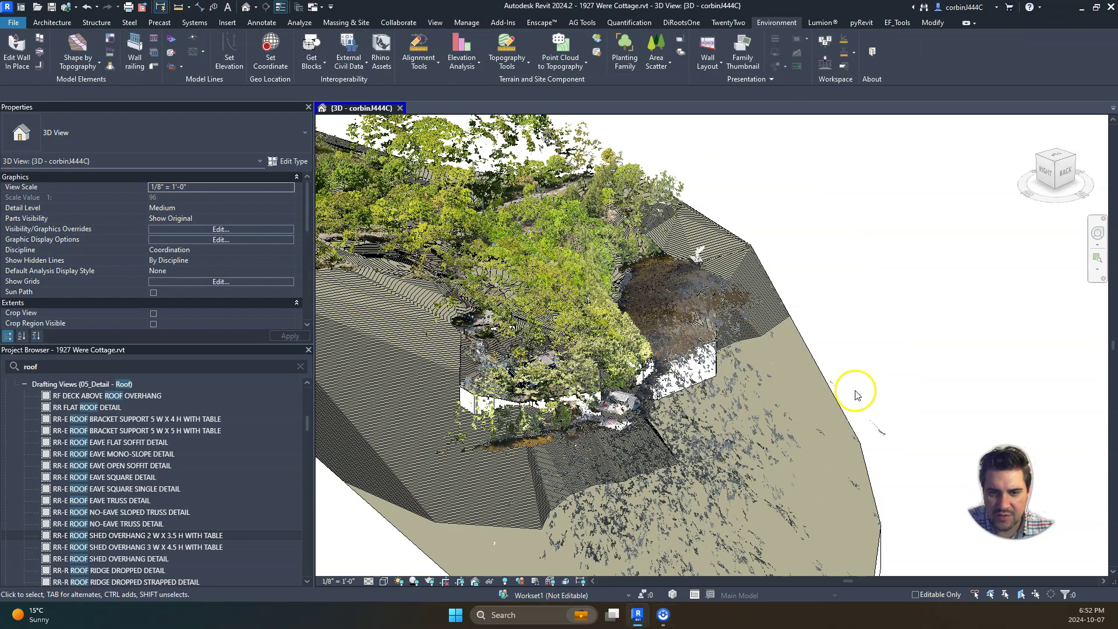
Step: Start Point Cloud to Topography again on the full site point cloud
shift+middle_drag(854, 392, 464, 429)
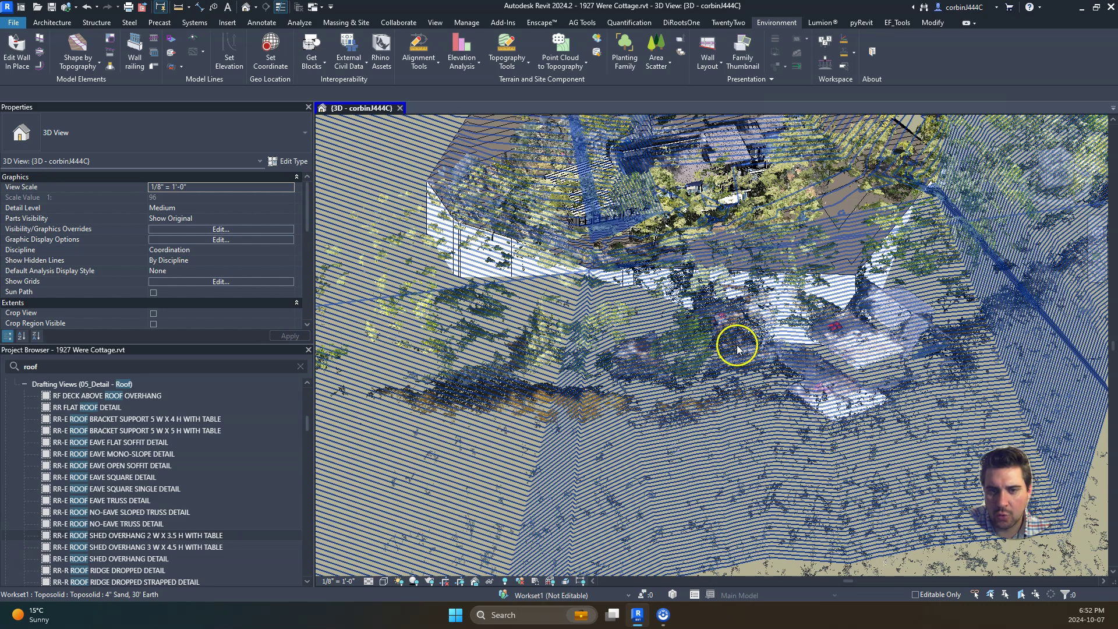
shift+middle_drag(499, 379, 819, 381)
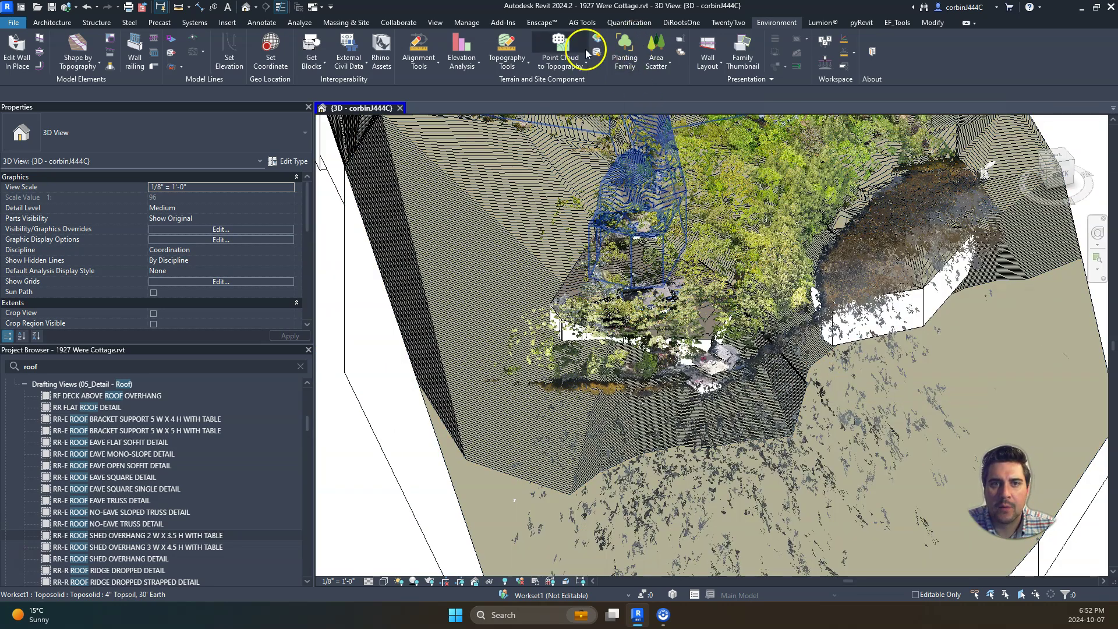
click(558, 55)
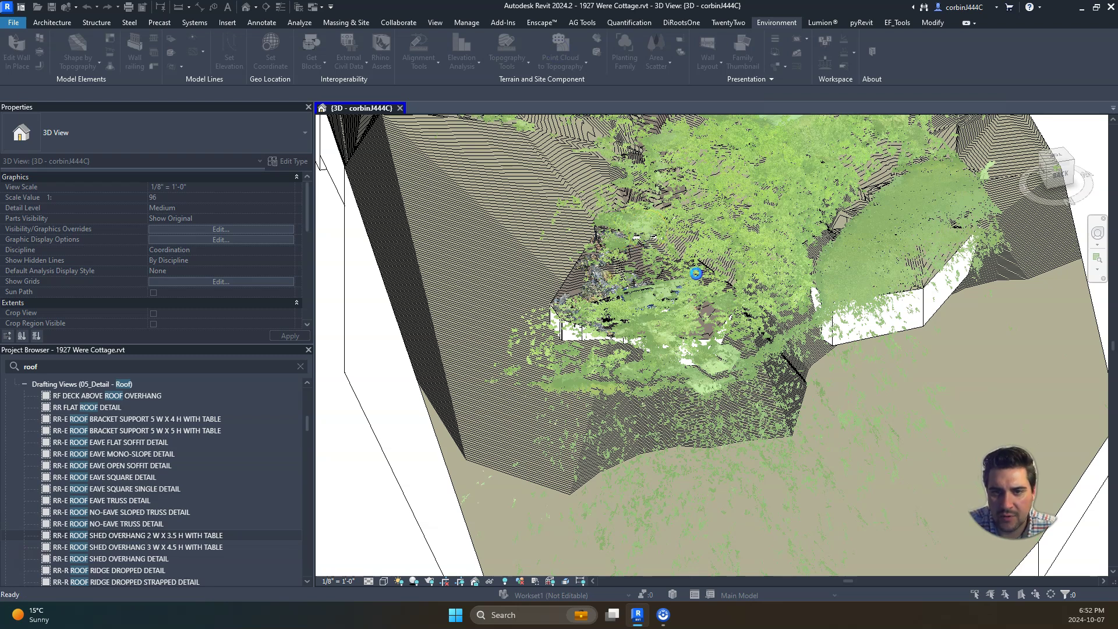
click(696, 274)
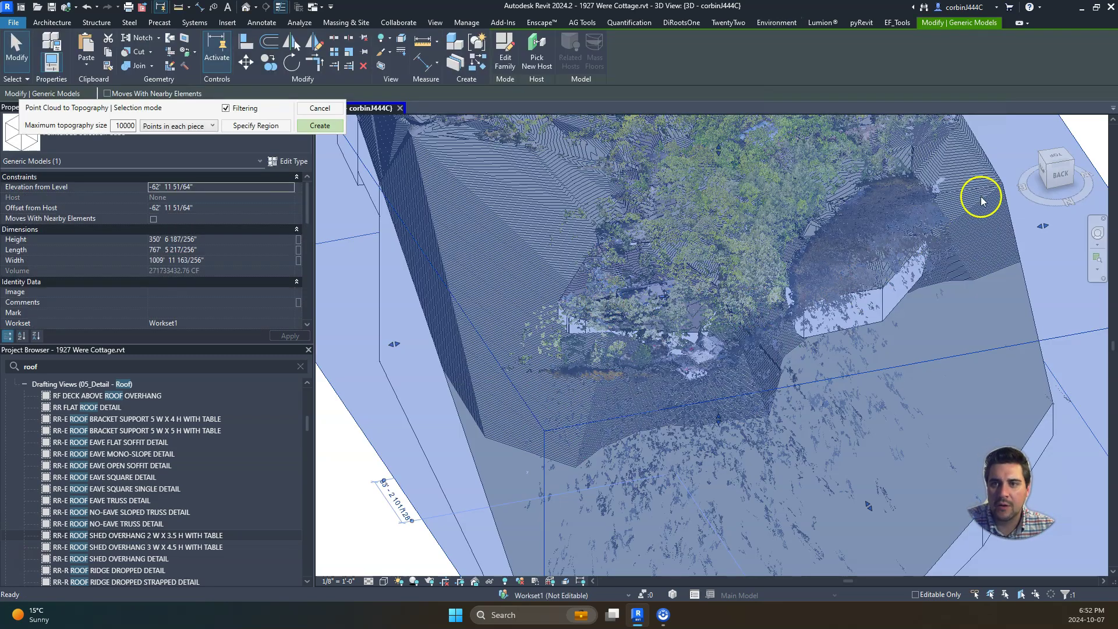
Step: Shrink the selection cube in plan to about 137' long by 67' wide, around the wooded shoreline beside the waterfront structure
click(1050, 167)
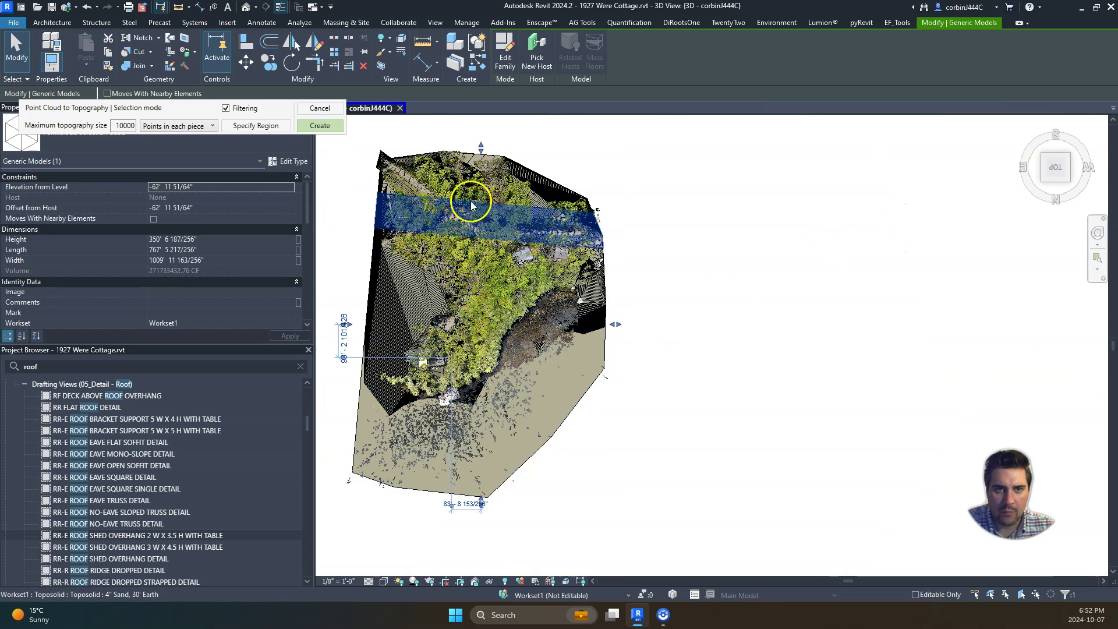
drag(482, 151, 427, 375)
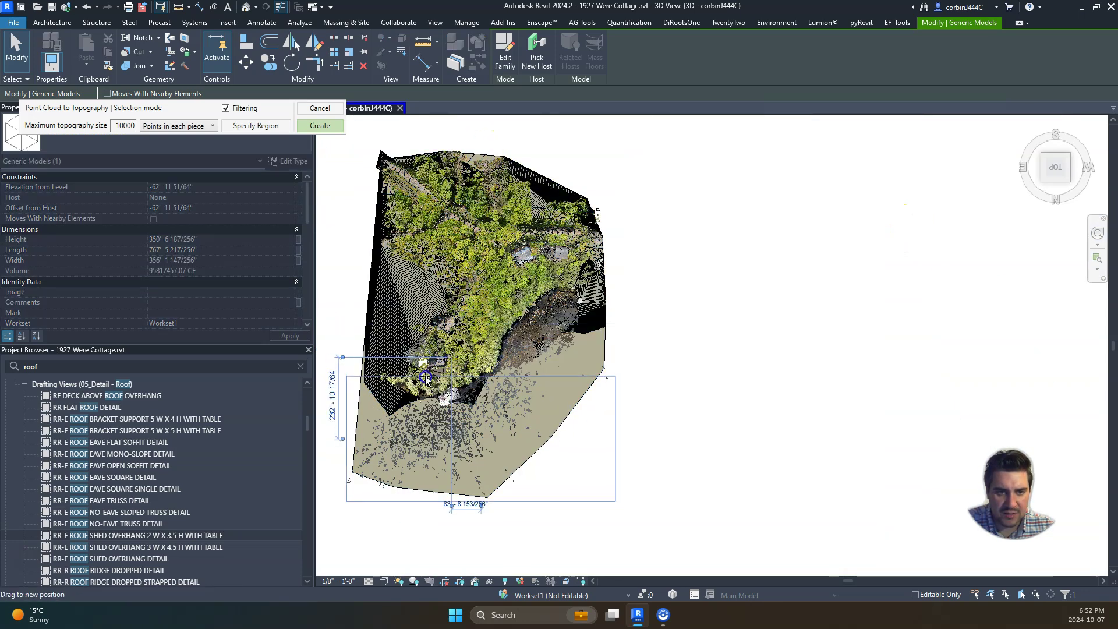
middle_drag(428, 495, 631, 516)
drag(706, 524, 848, 414)
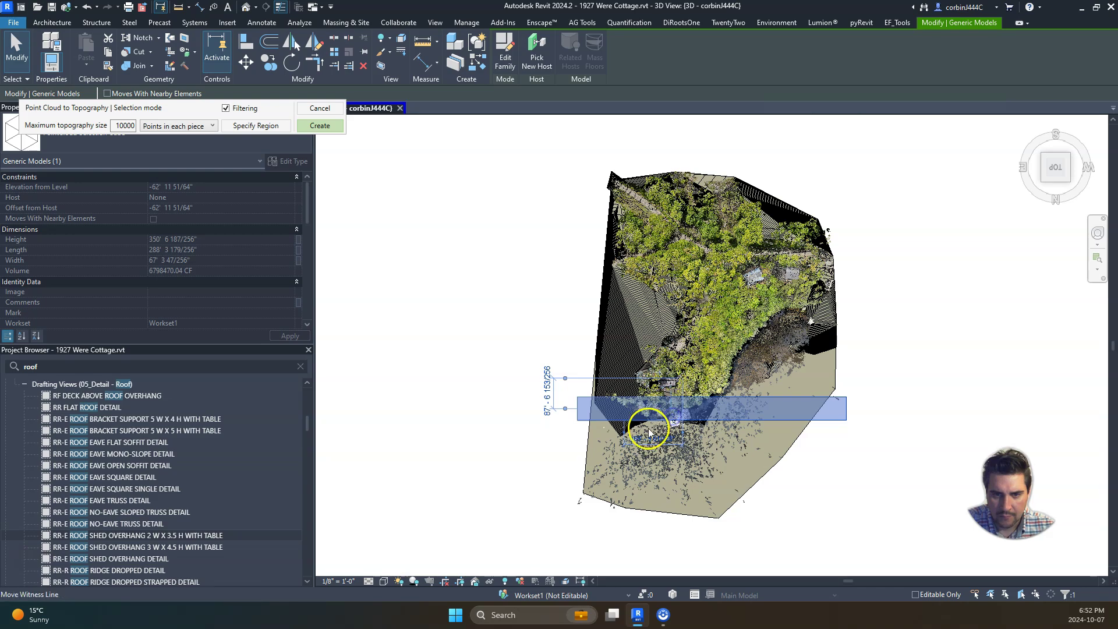
scroll(644, 425, up, 5)
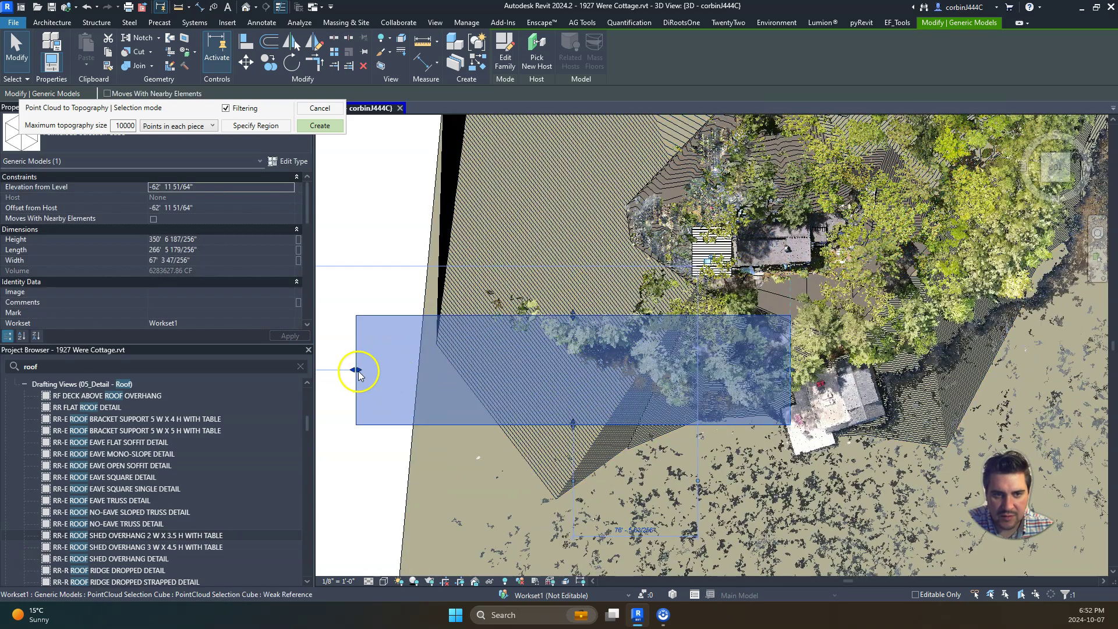
drag(357, 370, 569, 382)
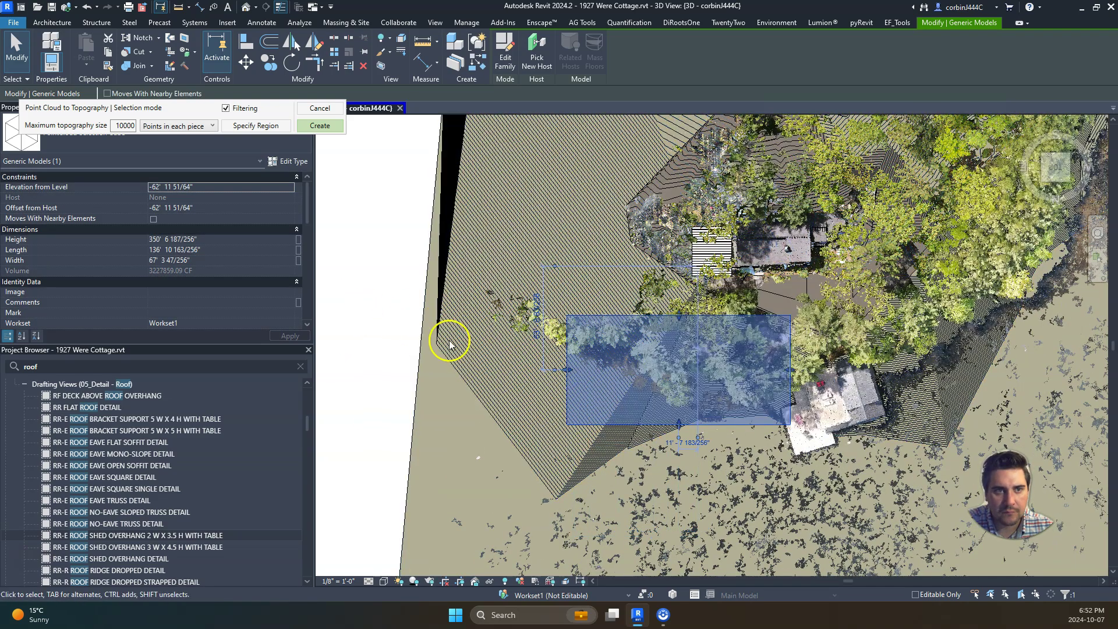
shift+middle_drag(449, 336, 686, 270)
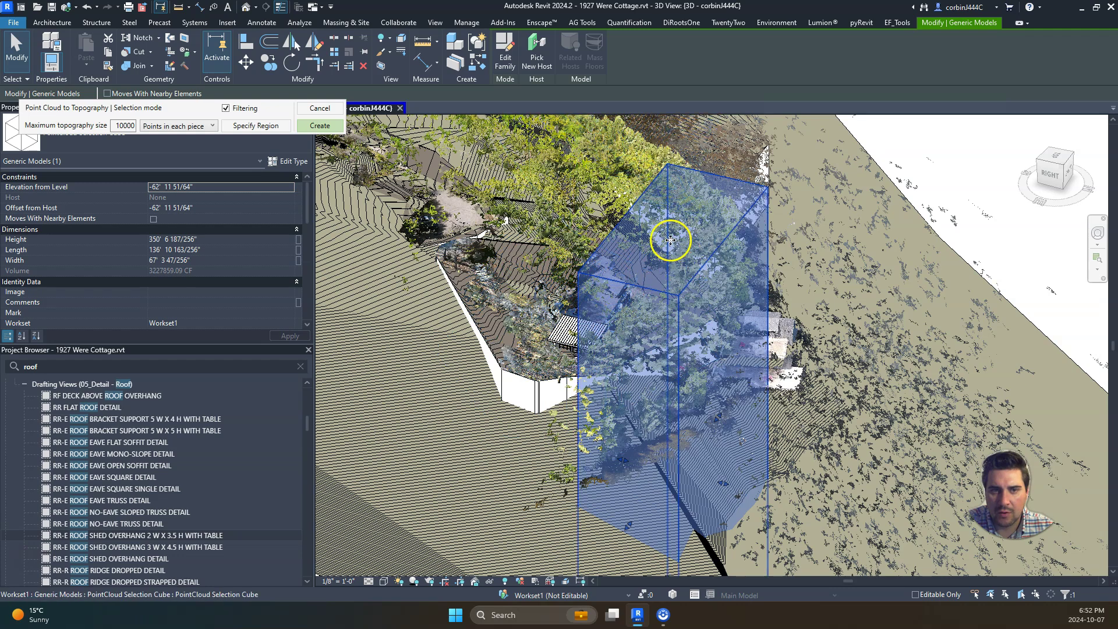
Step: Try to generate a toposolid from the selected shoreline region on base level 1ST FL. with the family type 4" Sand, 30' Earth
click(315, 126)
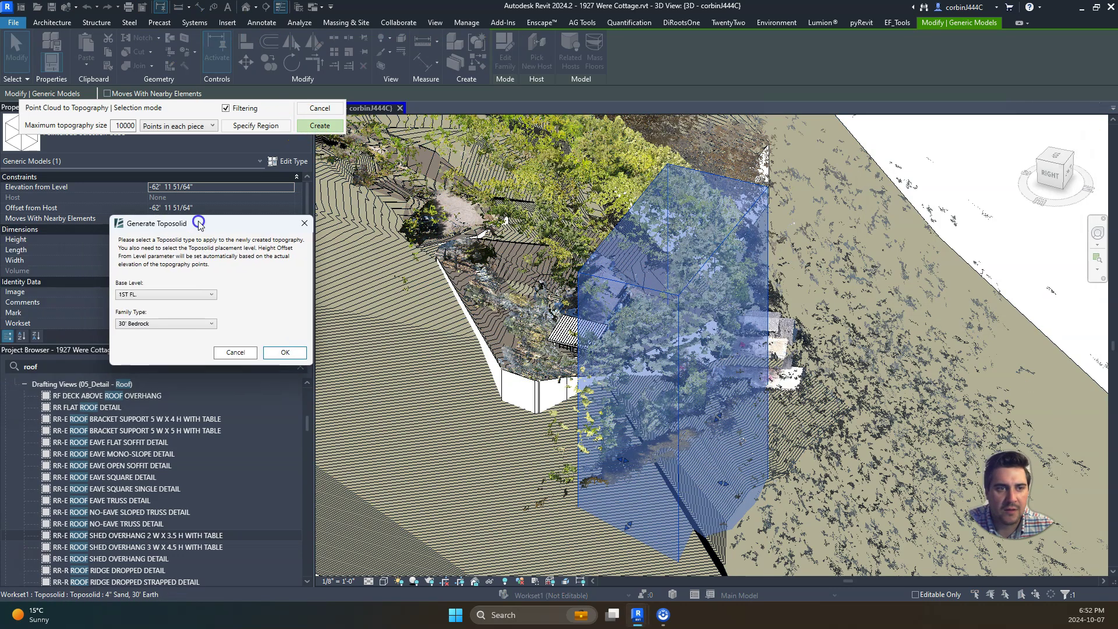
click(156, 325)
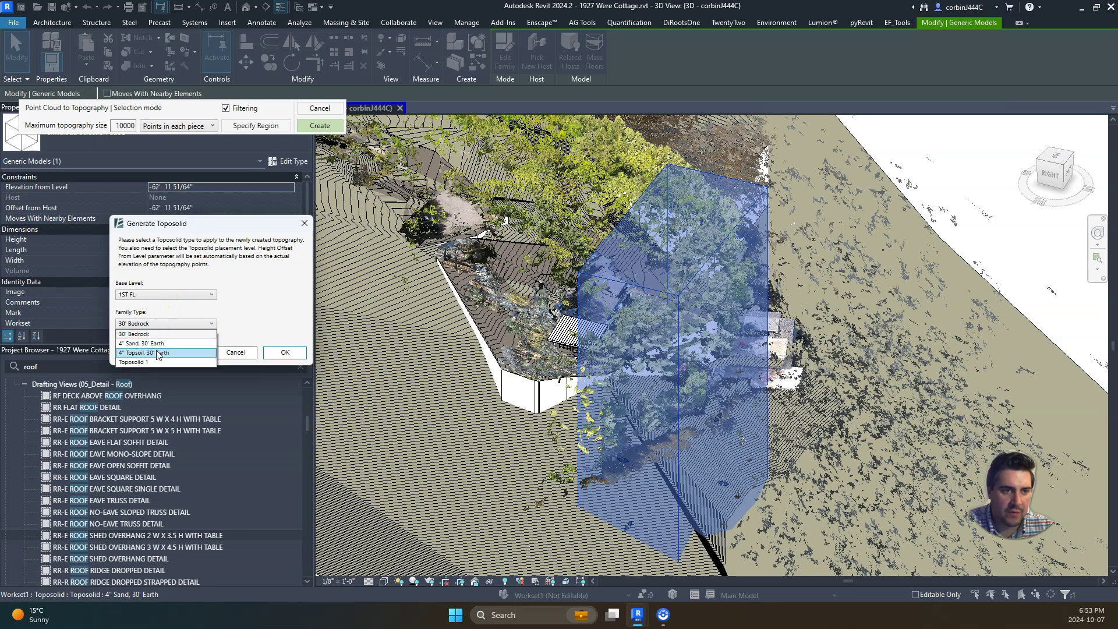
click(157, 353)
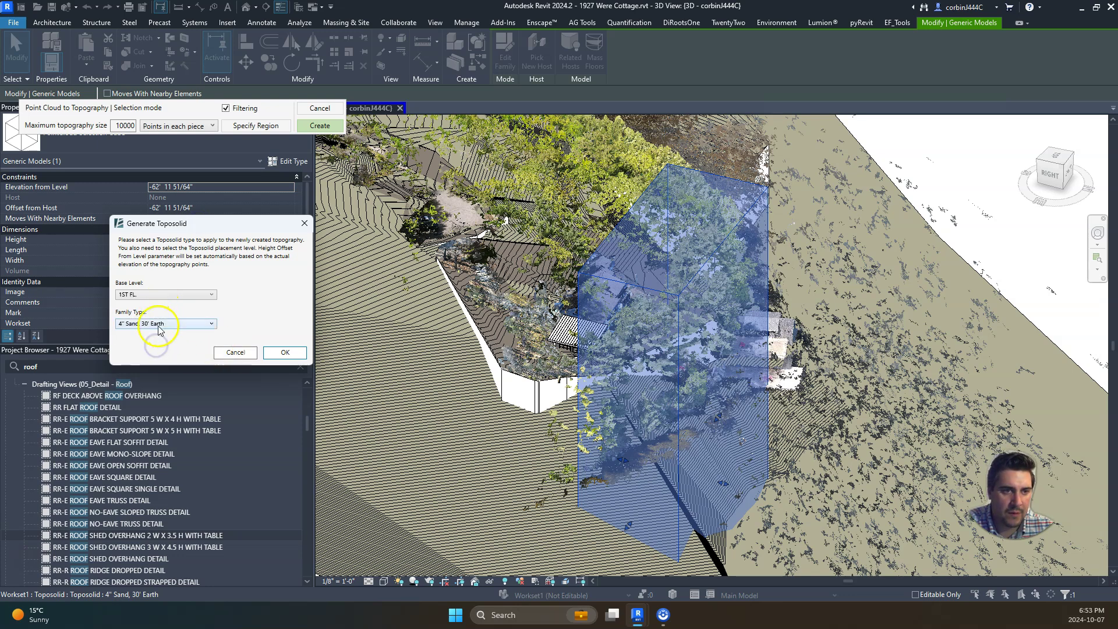
click(285, 353)
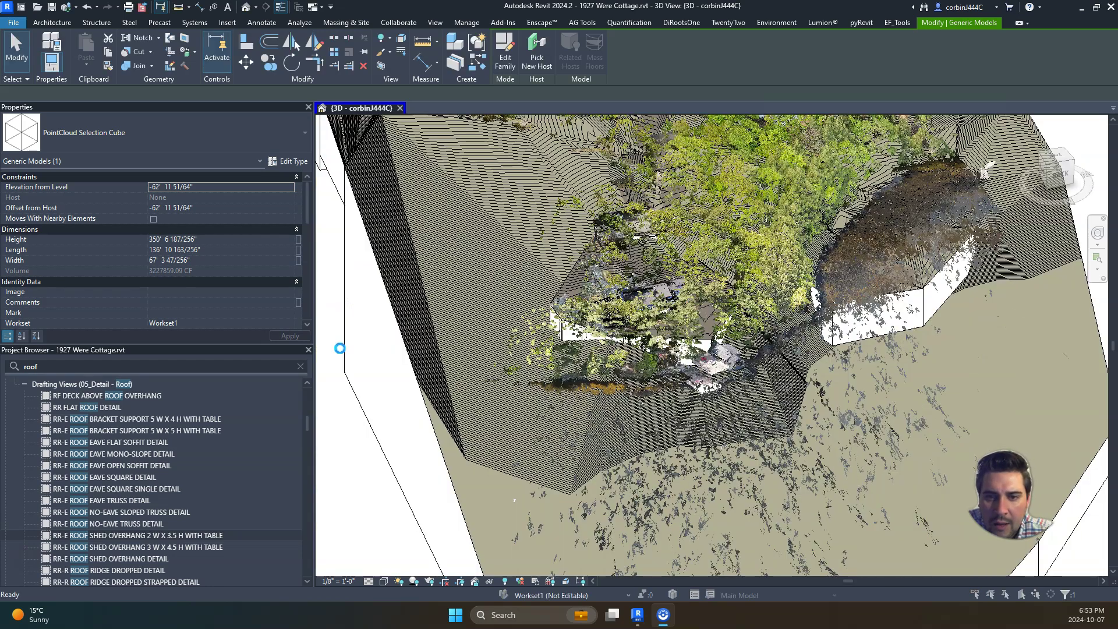
Step: Temporarily hide the full-site toposolid in the 3D view
click(524, 276)
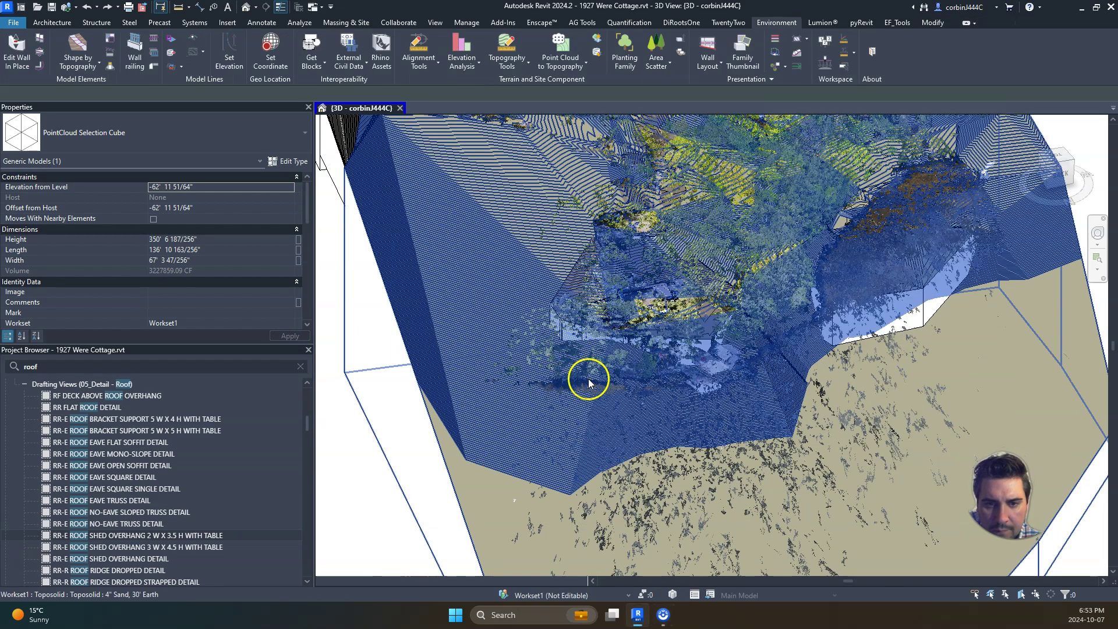
click(352, 358)
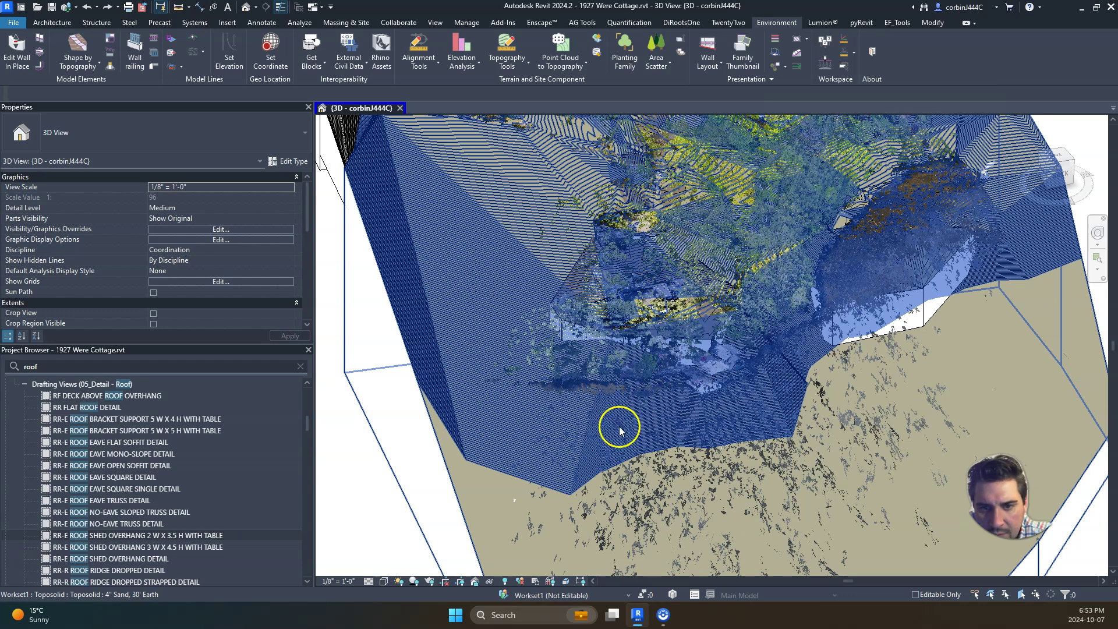
click(443, 418)
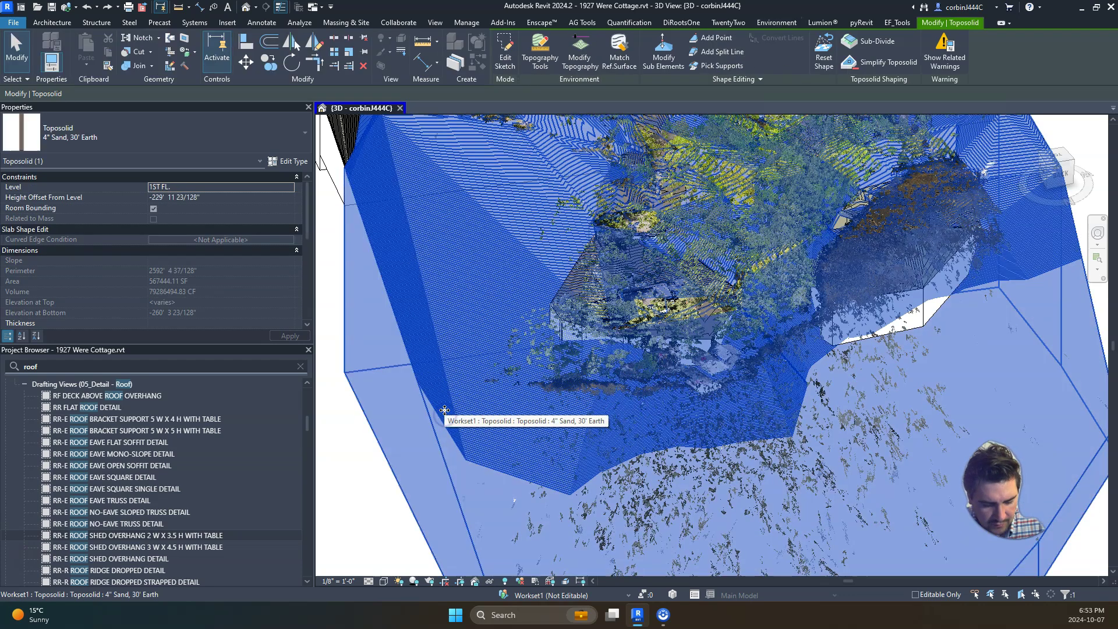
key(h)
key(h)
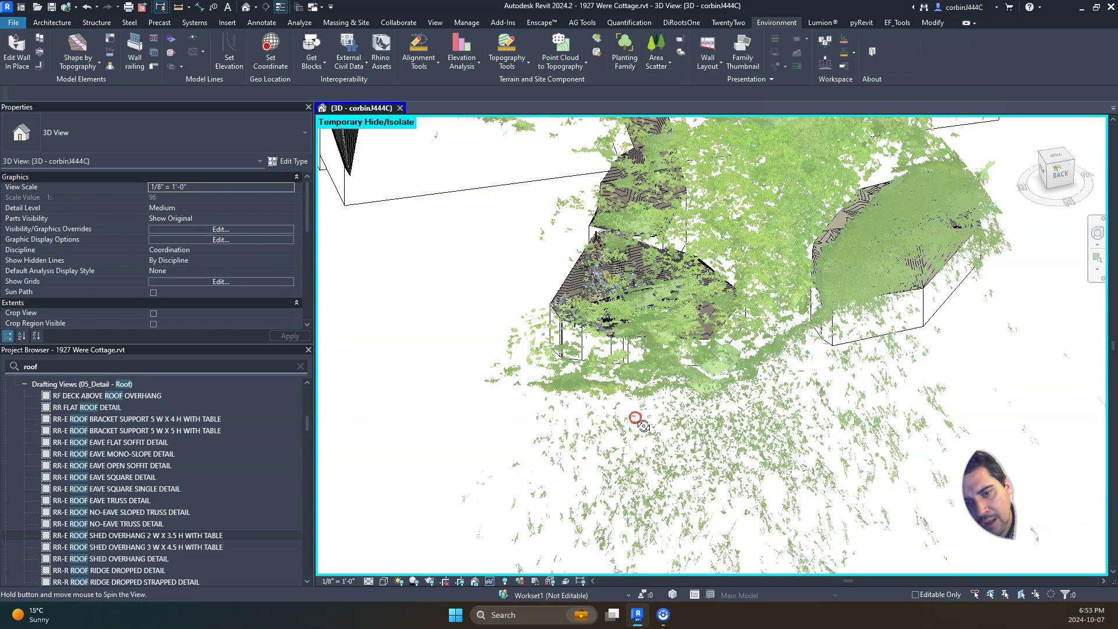
Step: Inspect the exposed shoreline below the cottage and start Point Cloud to Topography on the full site point cloud
shift+middle_drag(631, 420, 468, 451)
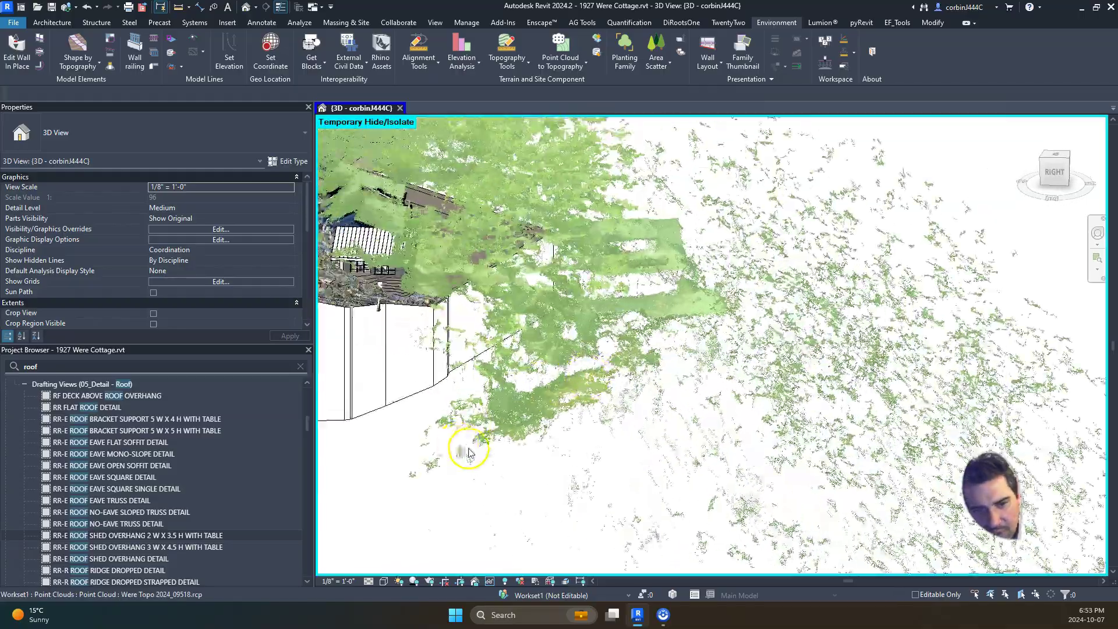
shift+middle_drag(487, 403, 727, 339)
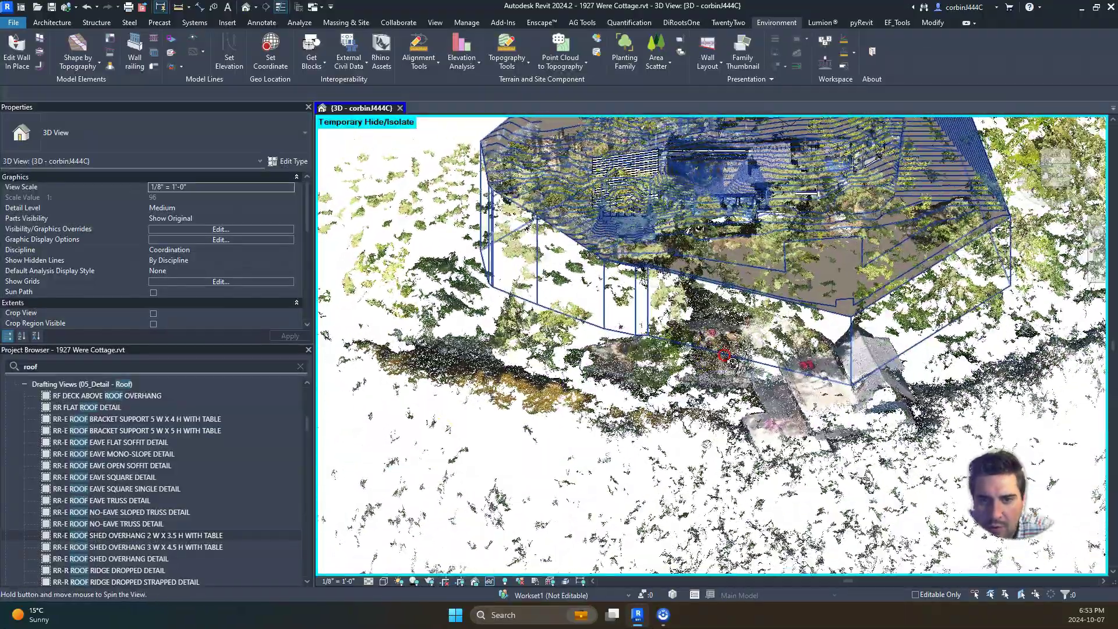
scroll(712, 304, up, 1)
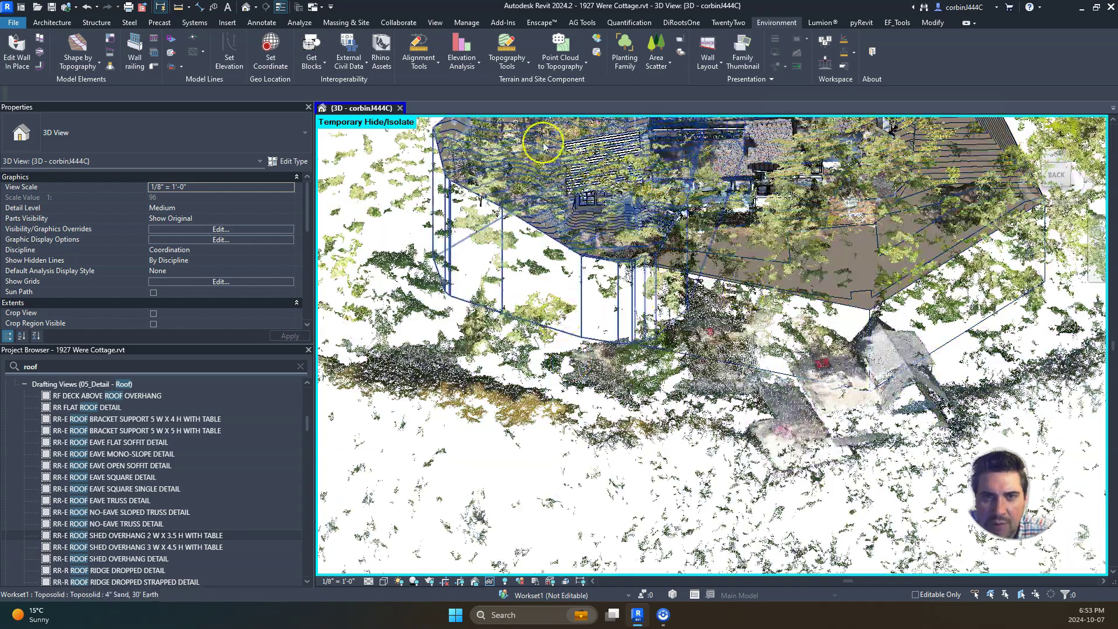
click(561, 47)
click(597, 381)
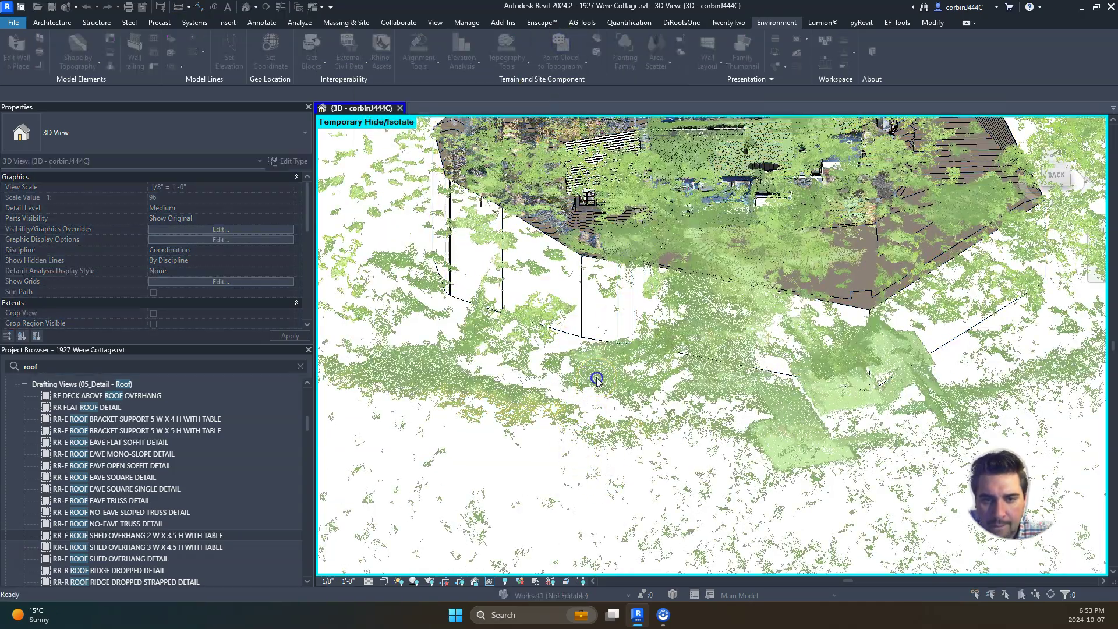
click(654, 274)
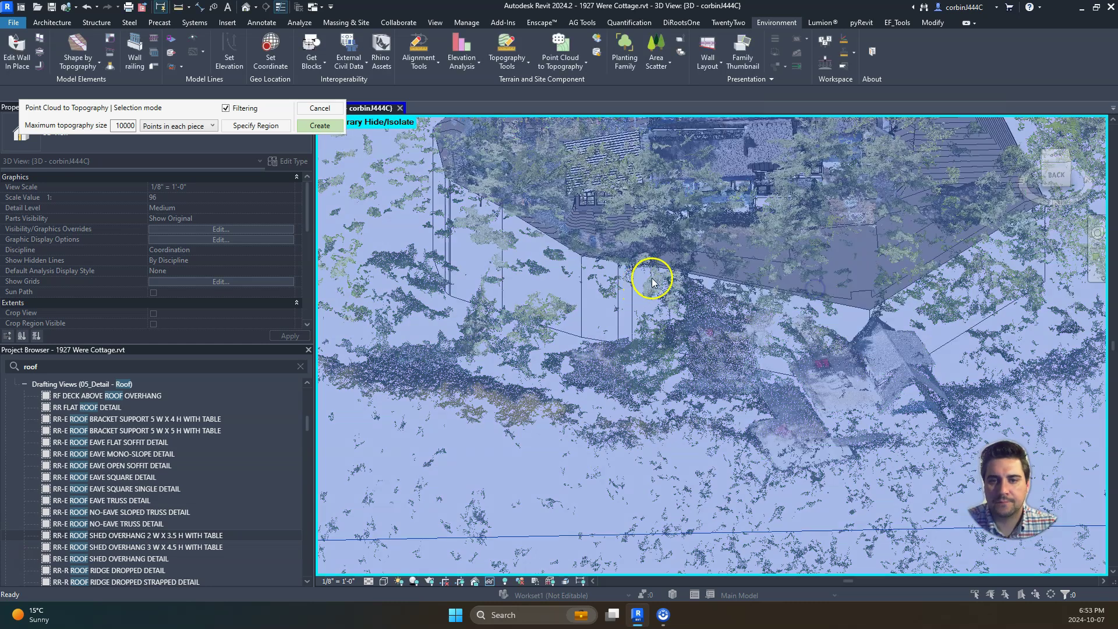
Step: In plan, shrink the selection cube's width to about 68', leaving a strip along the shoreline in front of the cottage
click(1055, 157)
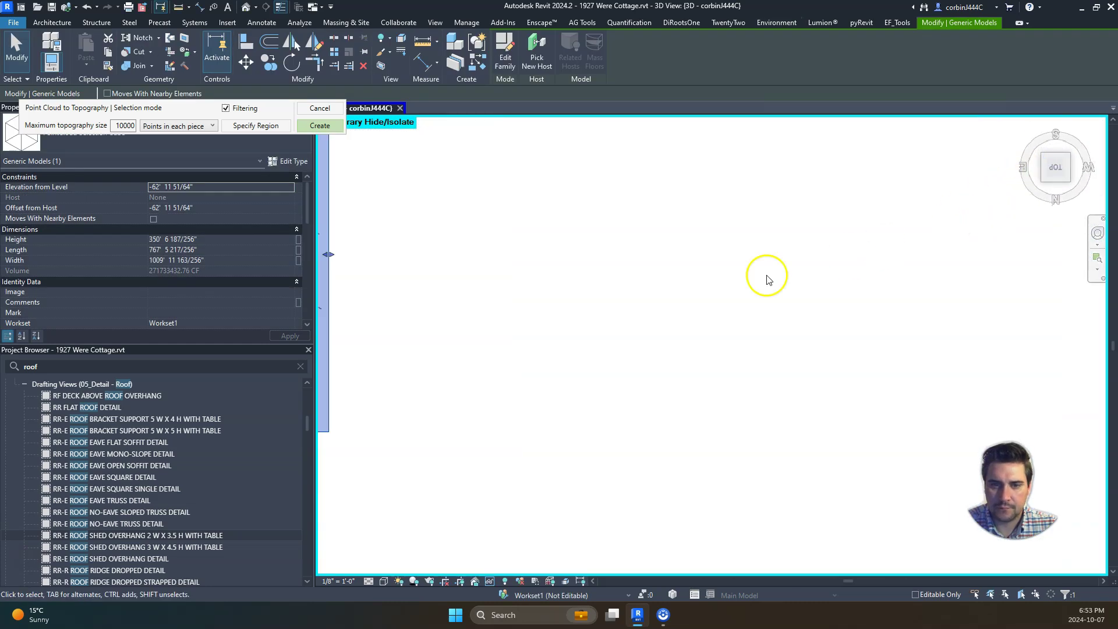
middle_drag(635, 317, 675, 324)
drag(712, 174, 675, 403)
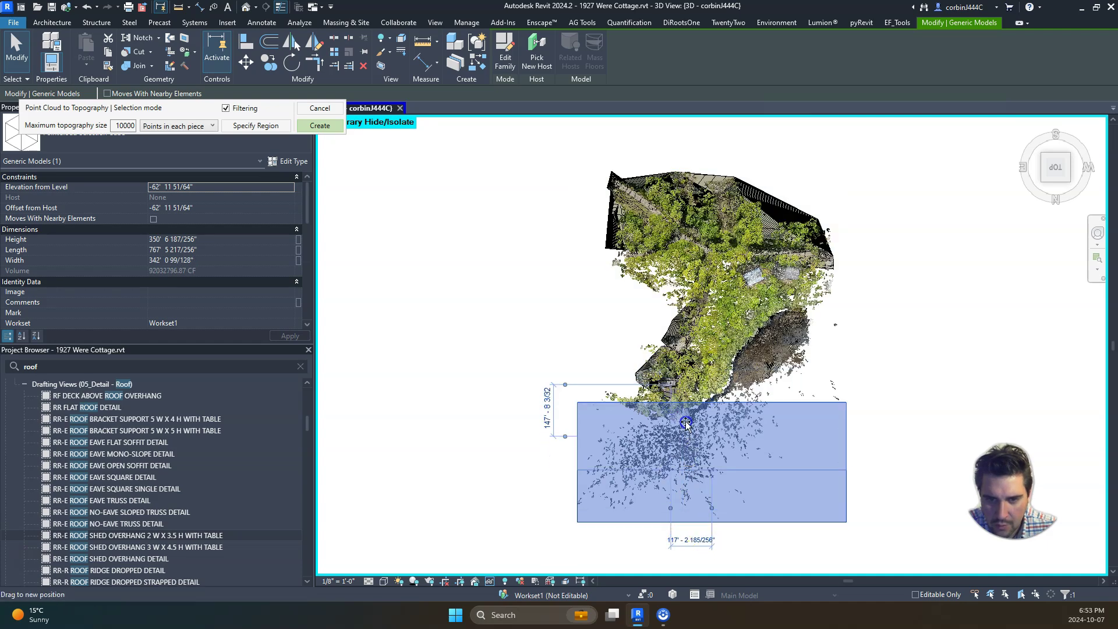
scroll(654, 400, up, 6)
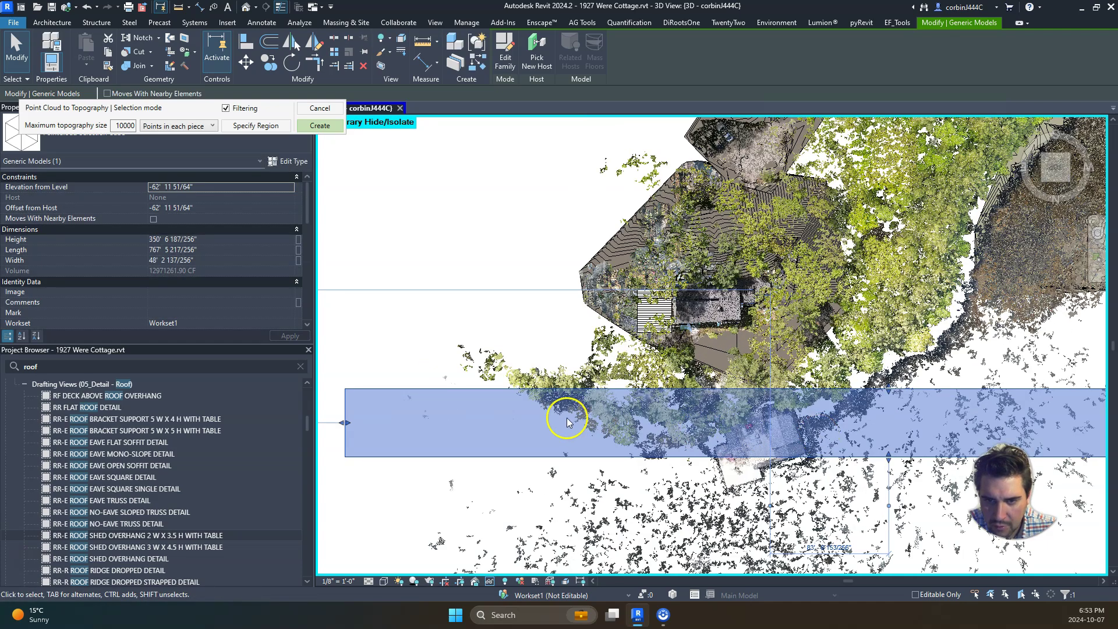
scroll(566, 419, down, 2)
scroll(687, 401, up, 1)
drag(687, 399, 791, 376)
Step: Shorten the selection cube's length to about 89', covering only the wooded shoreline beside the waterfront structure
drag(379, 411, 589, 415)
scroll(722, 419, down, 3)
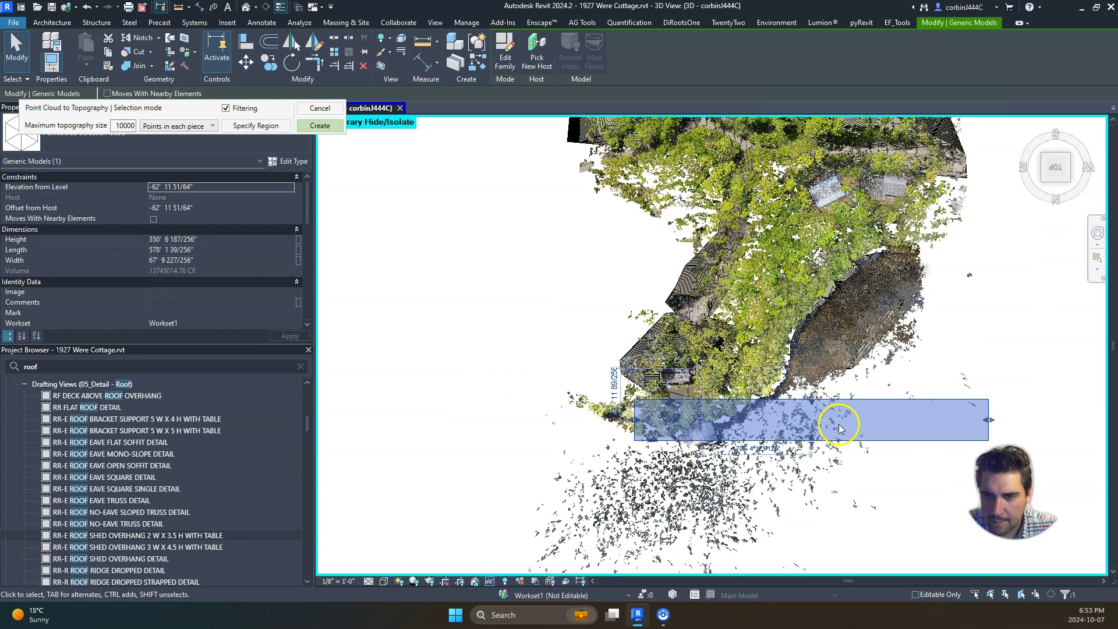
drag(990, 419, 648, 412)
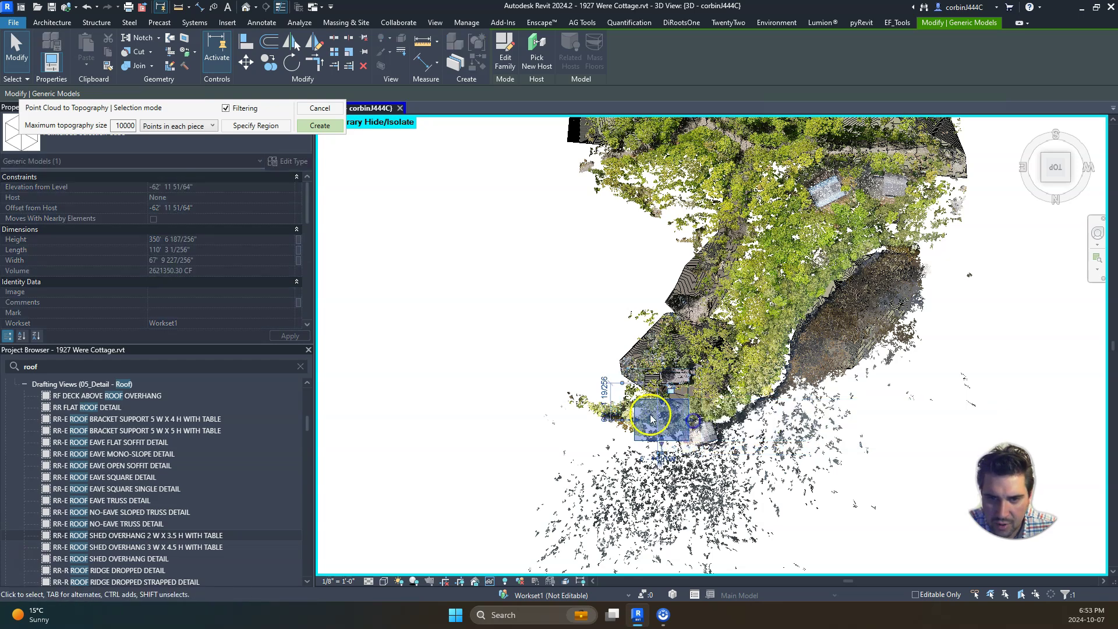
scroll(640, 419, up, 5)
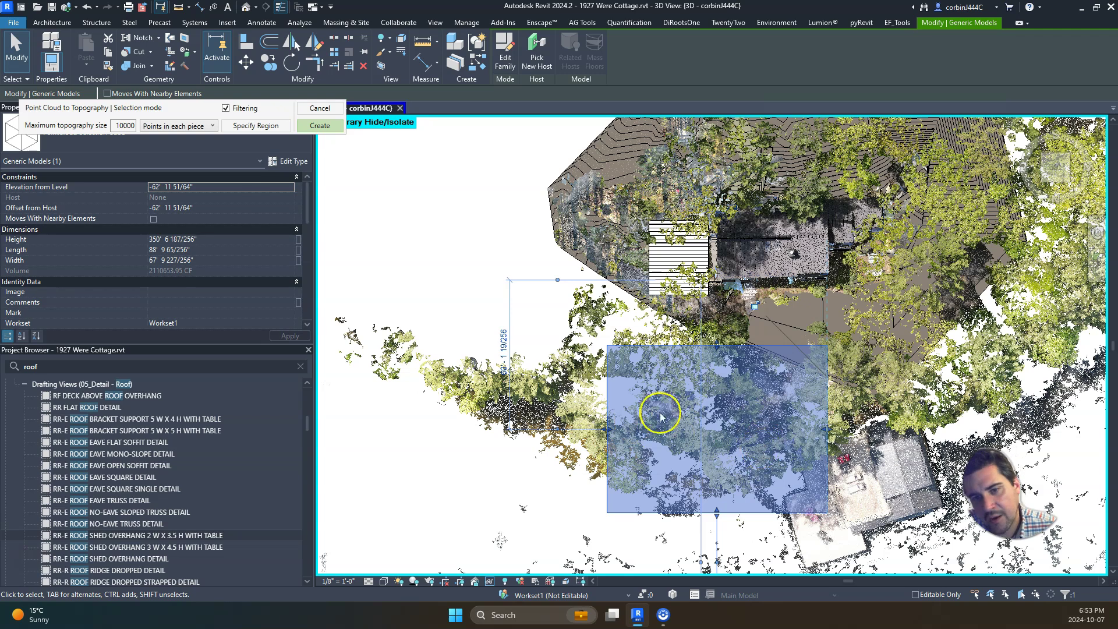
Step: Generate a toposolid from the reduced shoreline region on base level 1ST FL. with the family type 4" Topsoil, 30' Earth
click(314, 126)
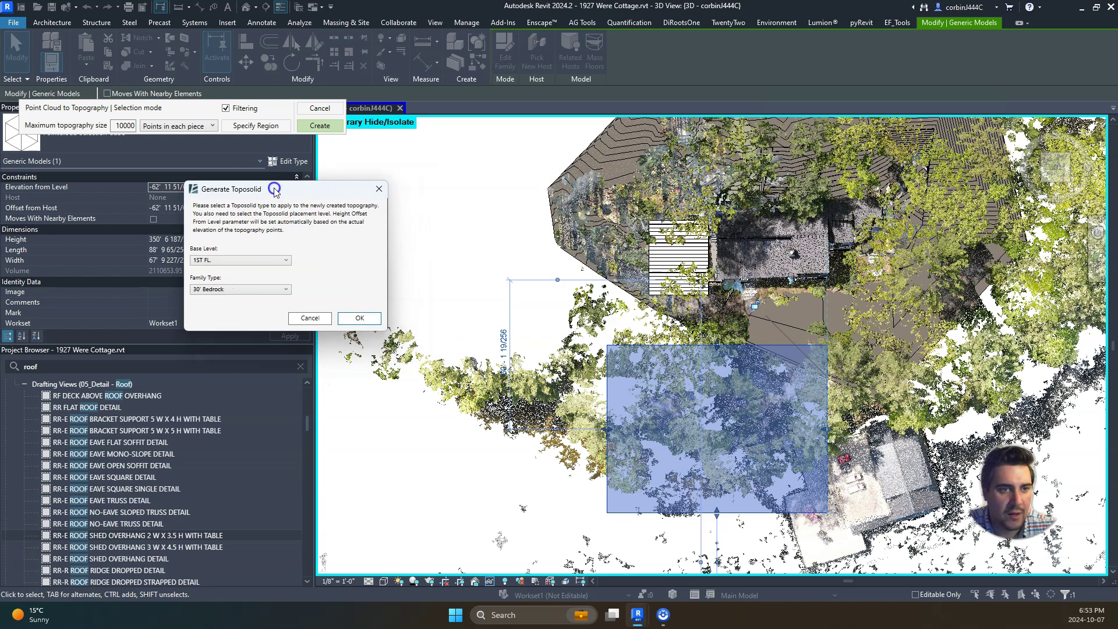
click(250, 290)
click(226, 319)
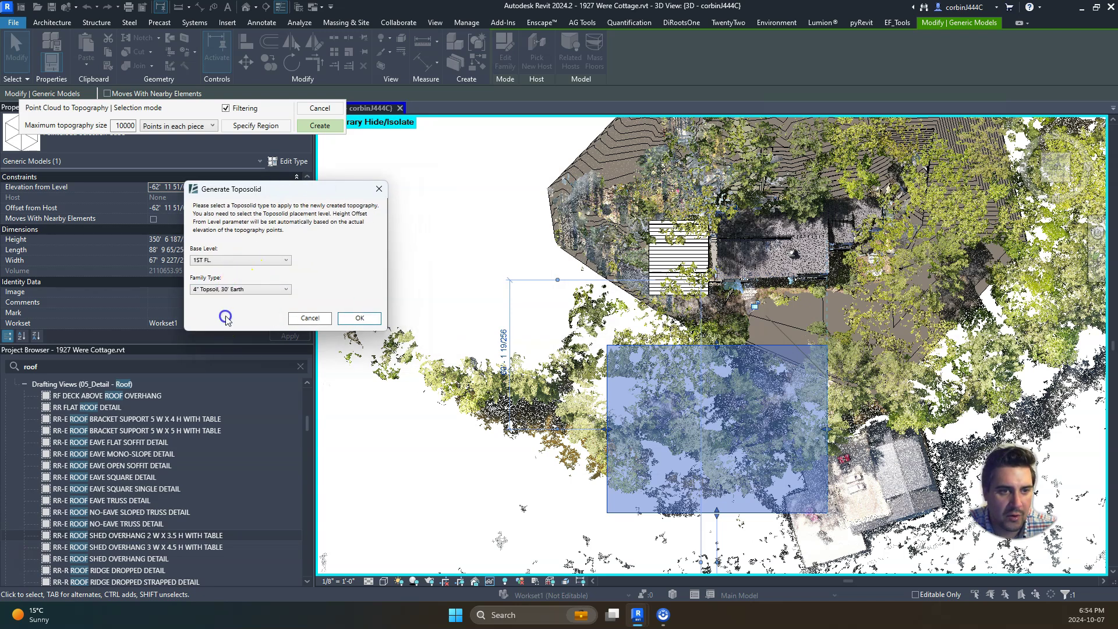
click(360, 318)
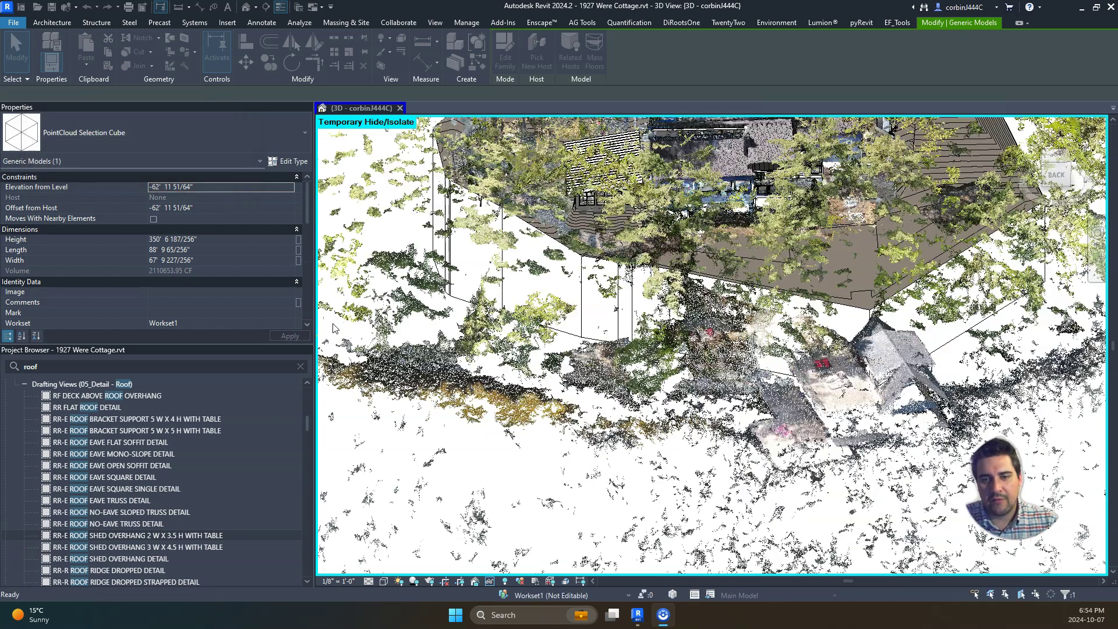
click(333, 327)
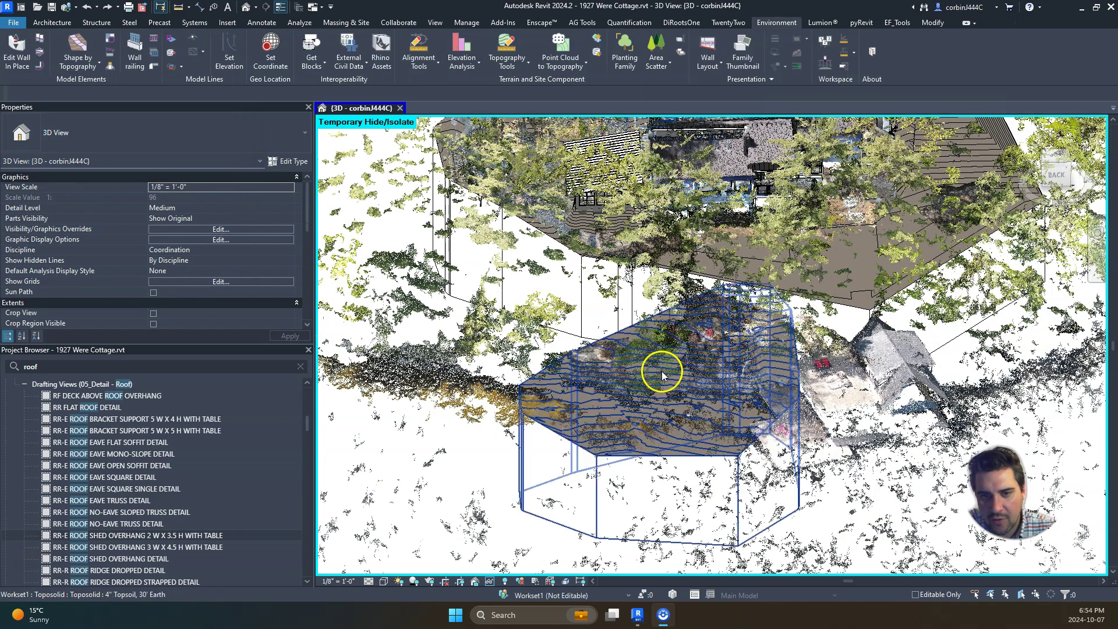
Step: Reset the temporary hide on the site toposolid and compare it with the new shoreline toposolid from several angles
shift+middle_drag(565, 412, 609, 364)
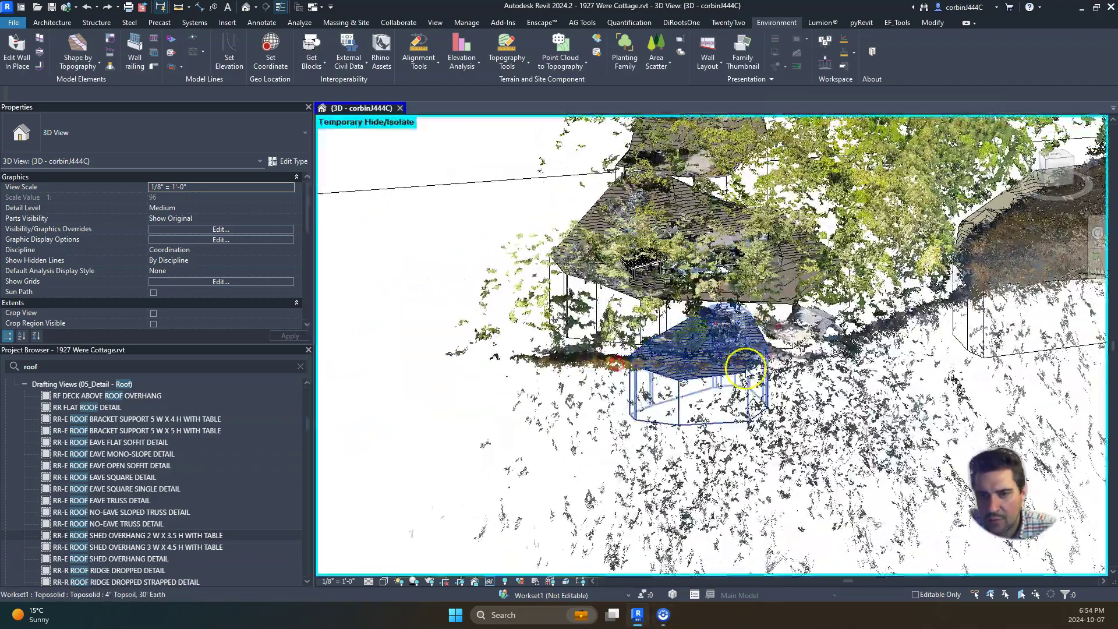
click(489, 581)
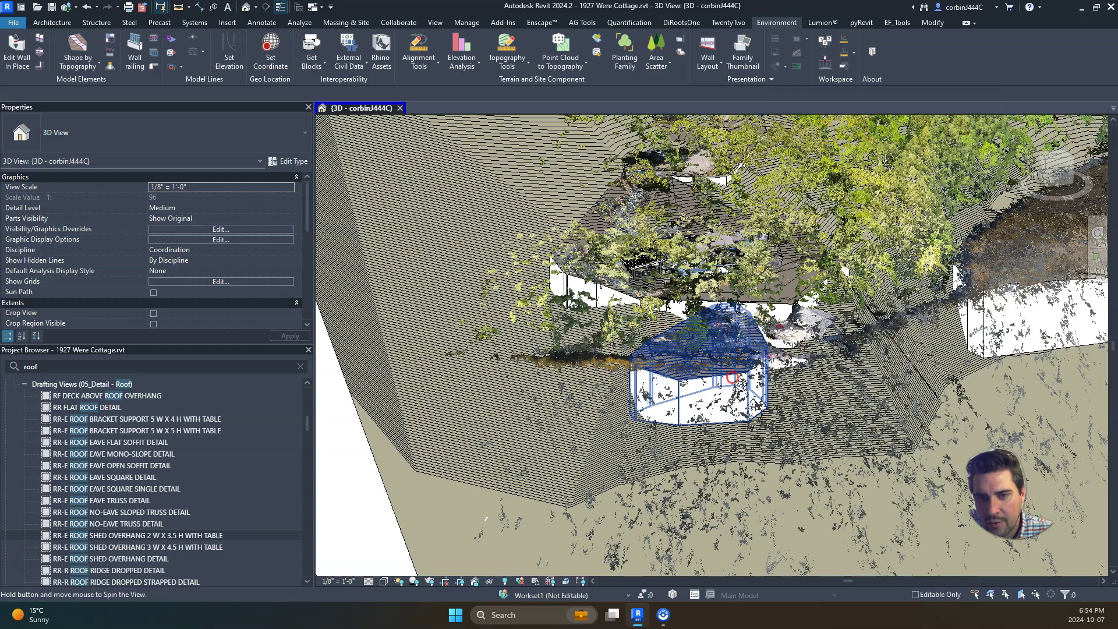
shift+middle_drag(715, 349, 806, 338)
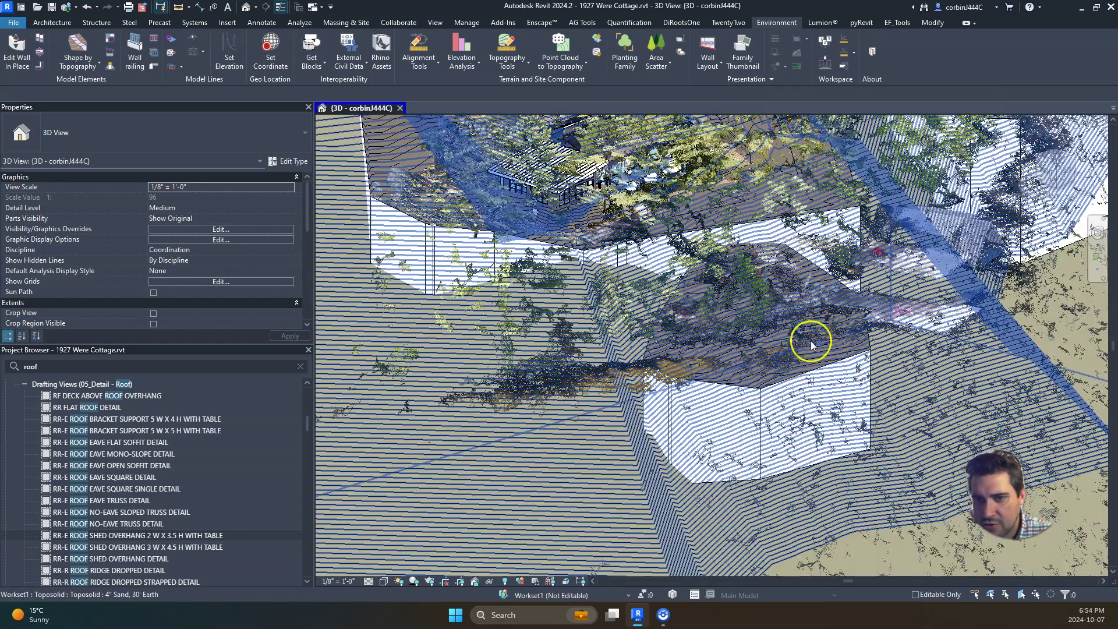
shift+middle_drag(918, 309, 769, 421)
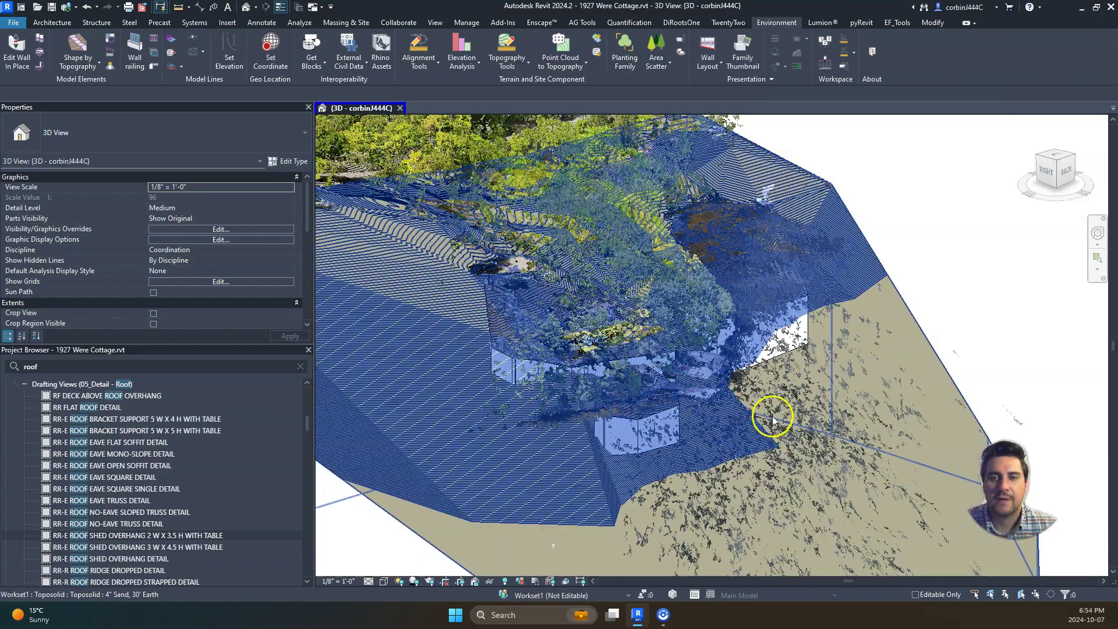